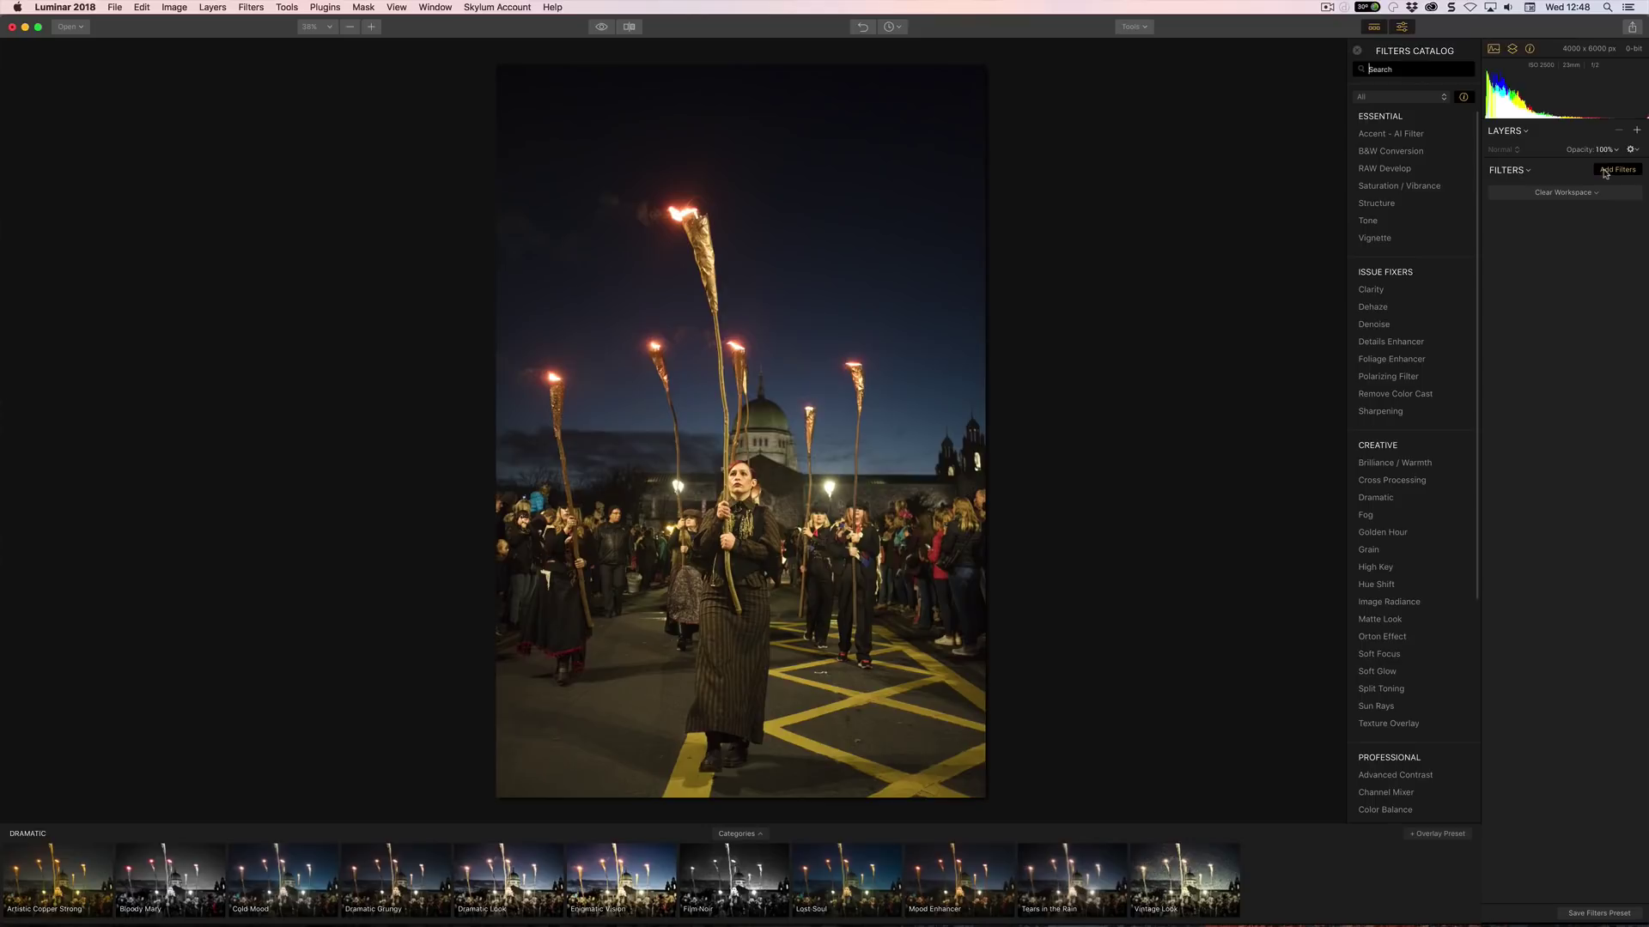
Add the Matte Look filter with amount 65, toning range 23 and toning hue 75.
{"action": "mouse_move", "coordinate": [1382, 135]}
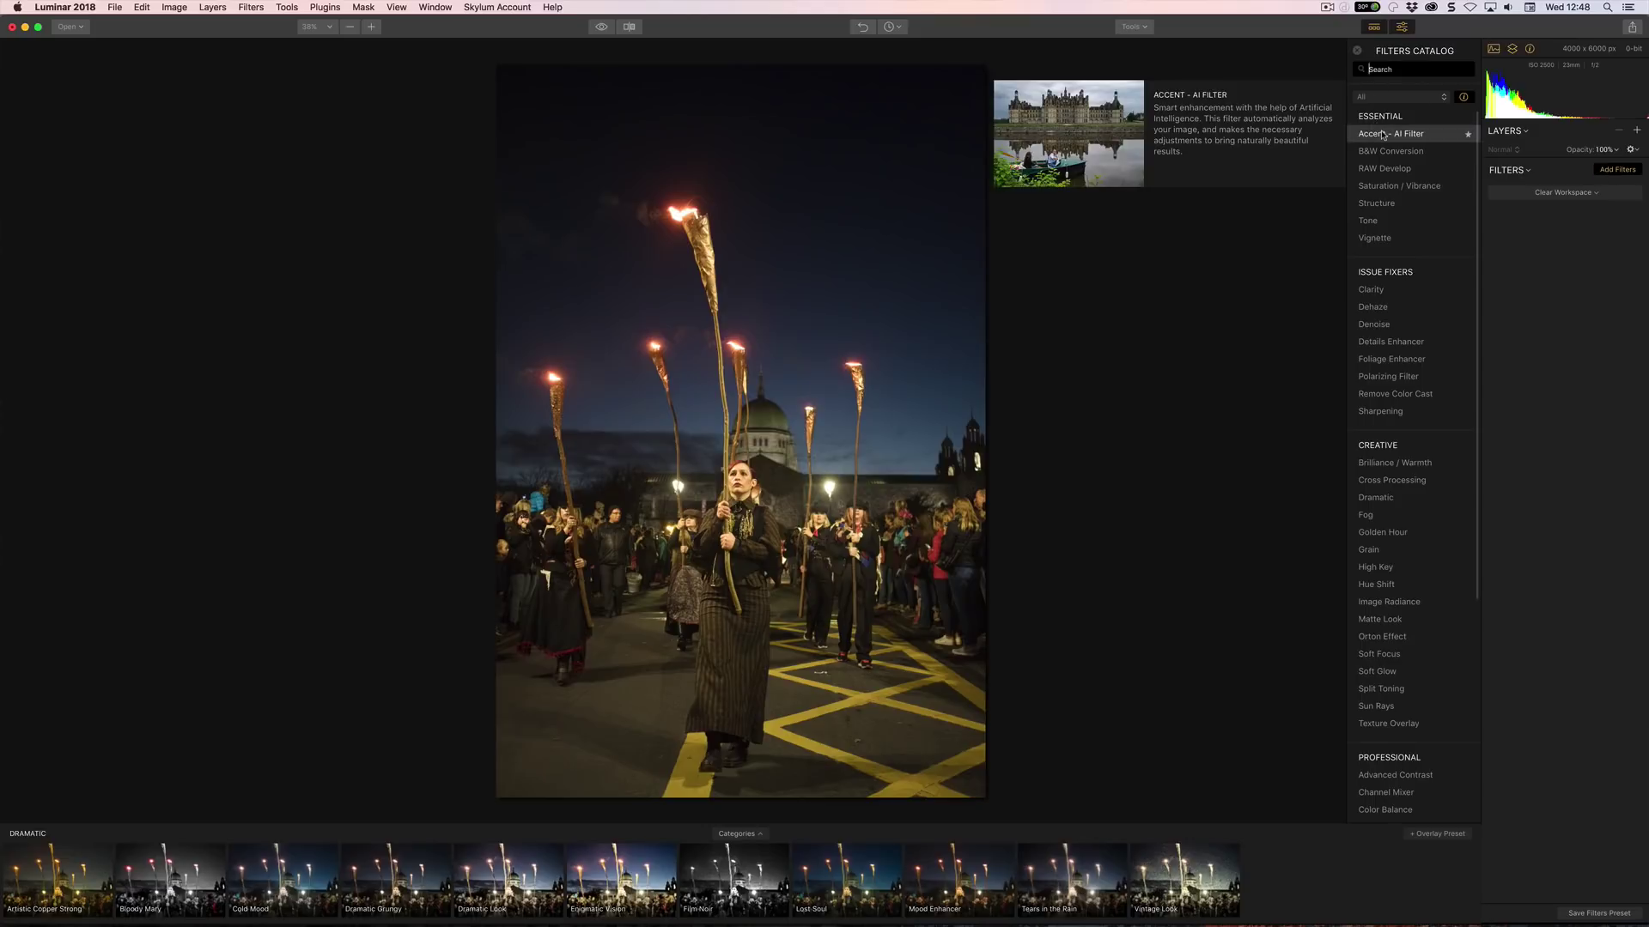
{"action": "mouse_move", "coordinate": [1386, 184]}
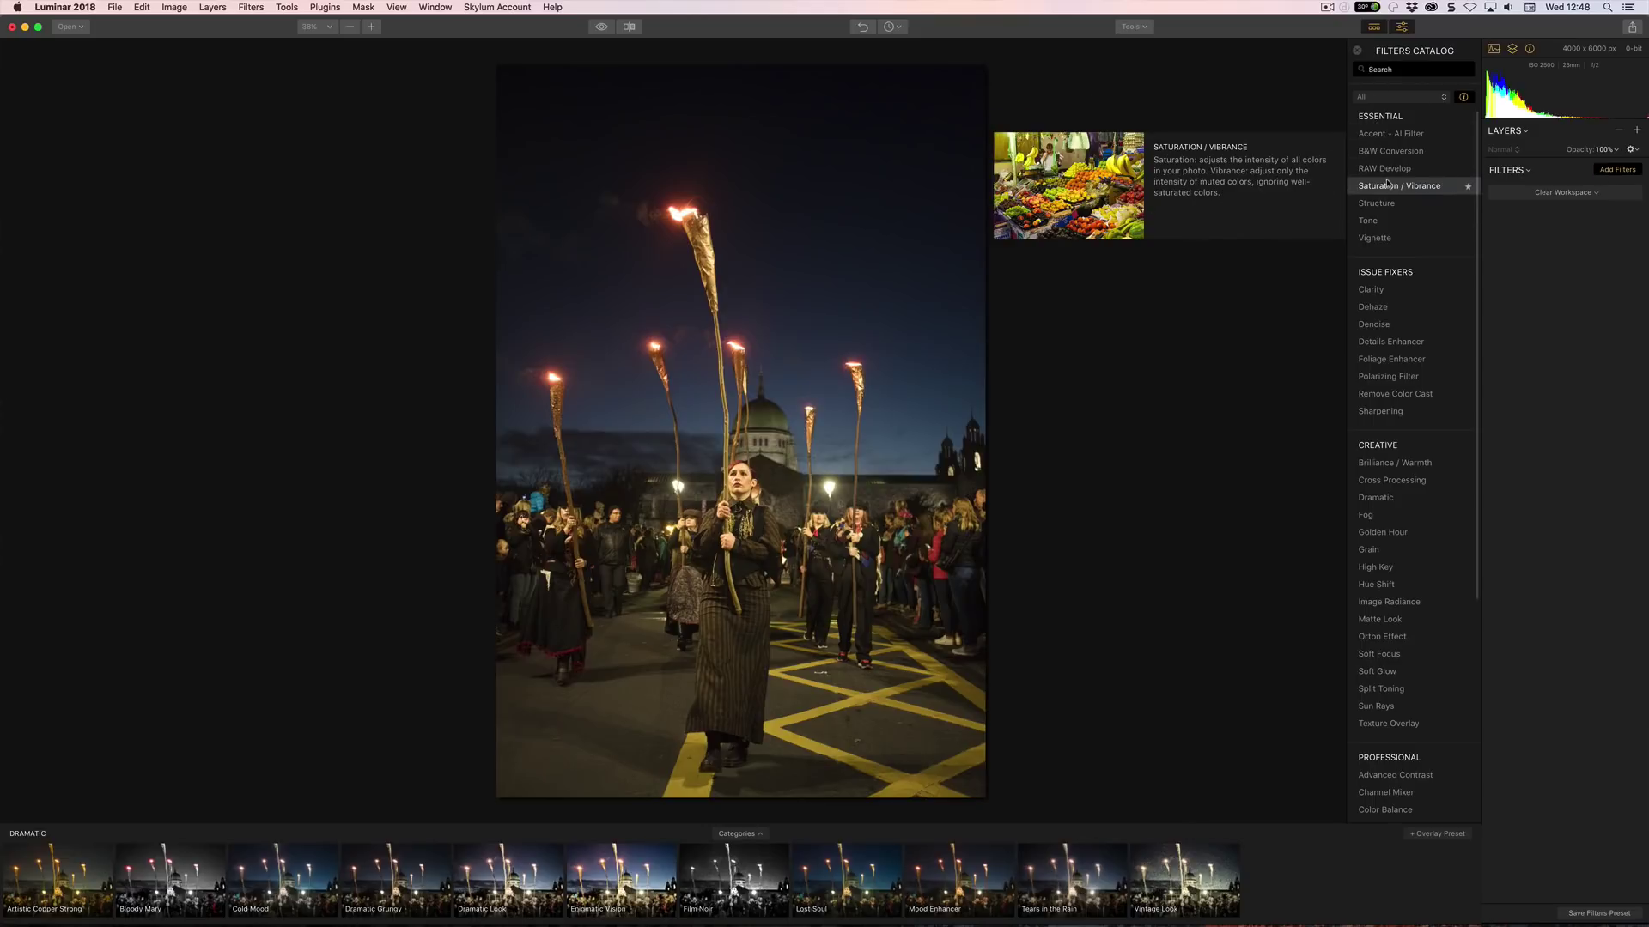
{"action": "mouse_move", "coordinate": [1382, 240]}
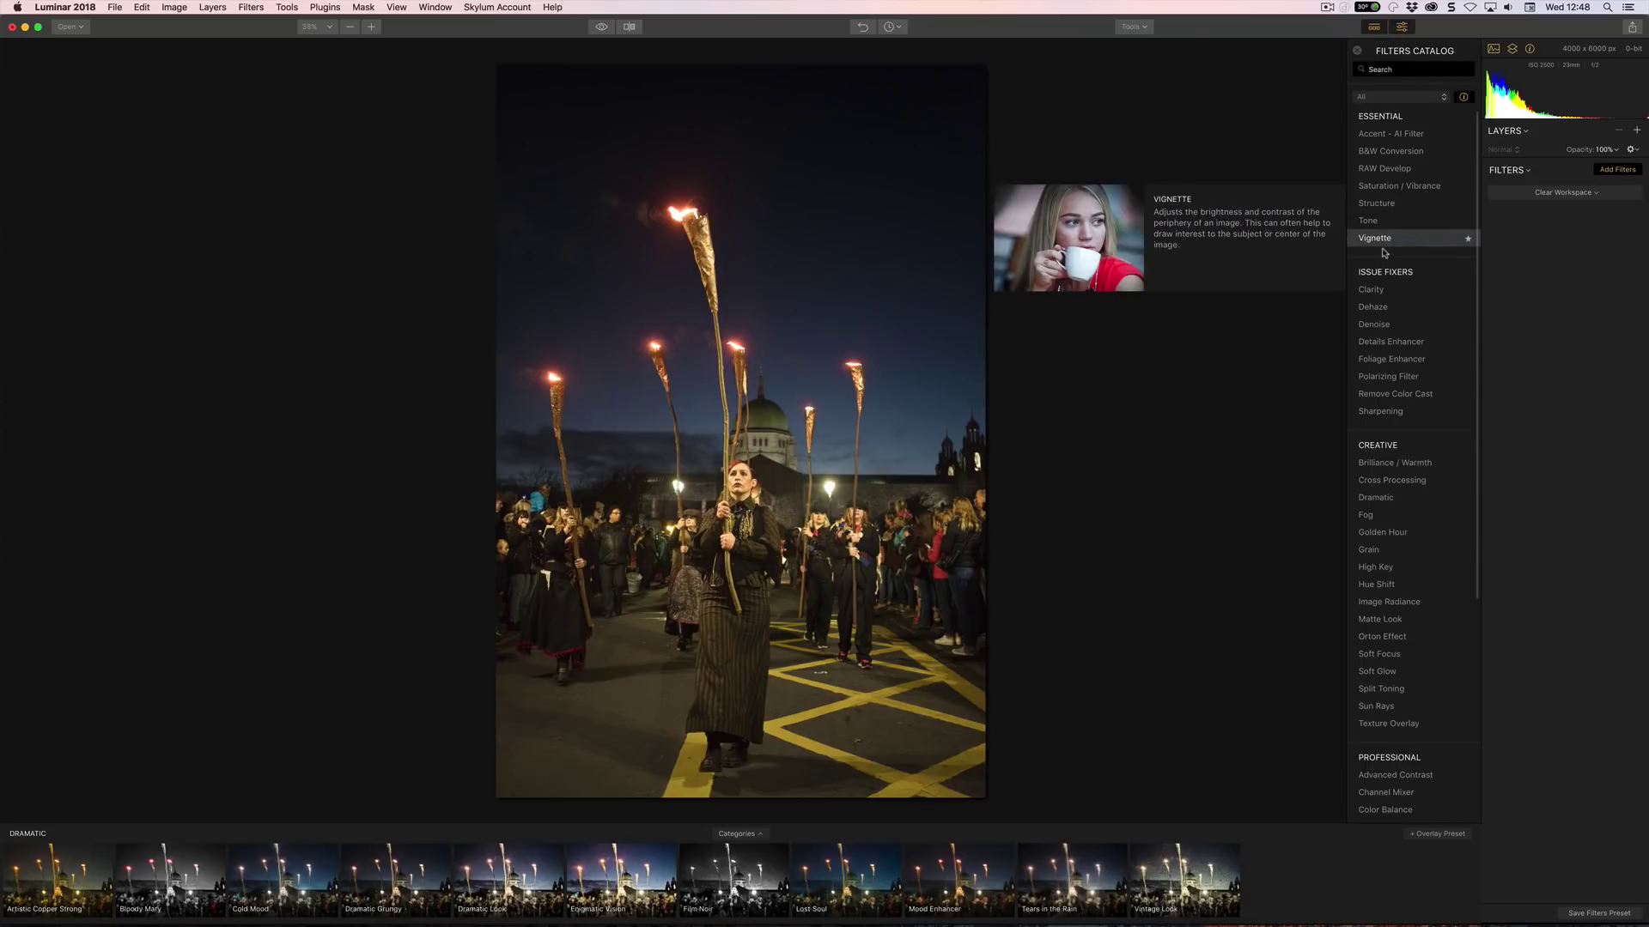
{"action": "mouse_move", "coordinate": [1384, 606]}
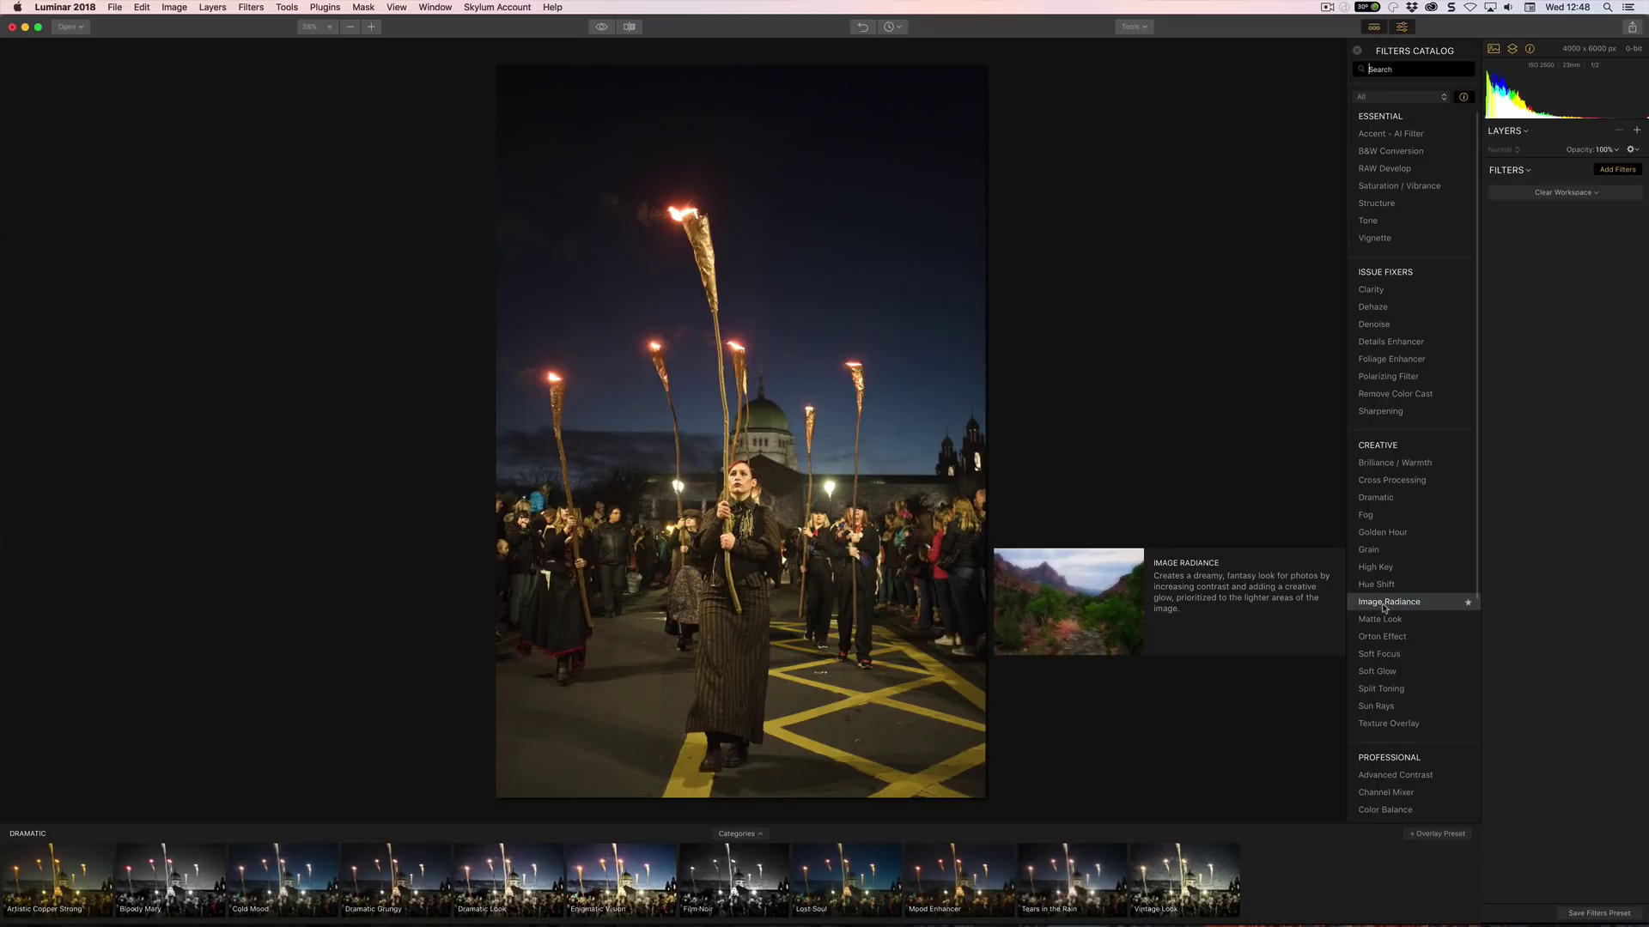
{"action": "left_click", "coordinate": [1384, 622]}
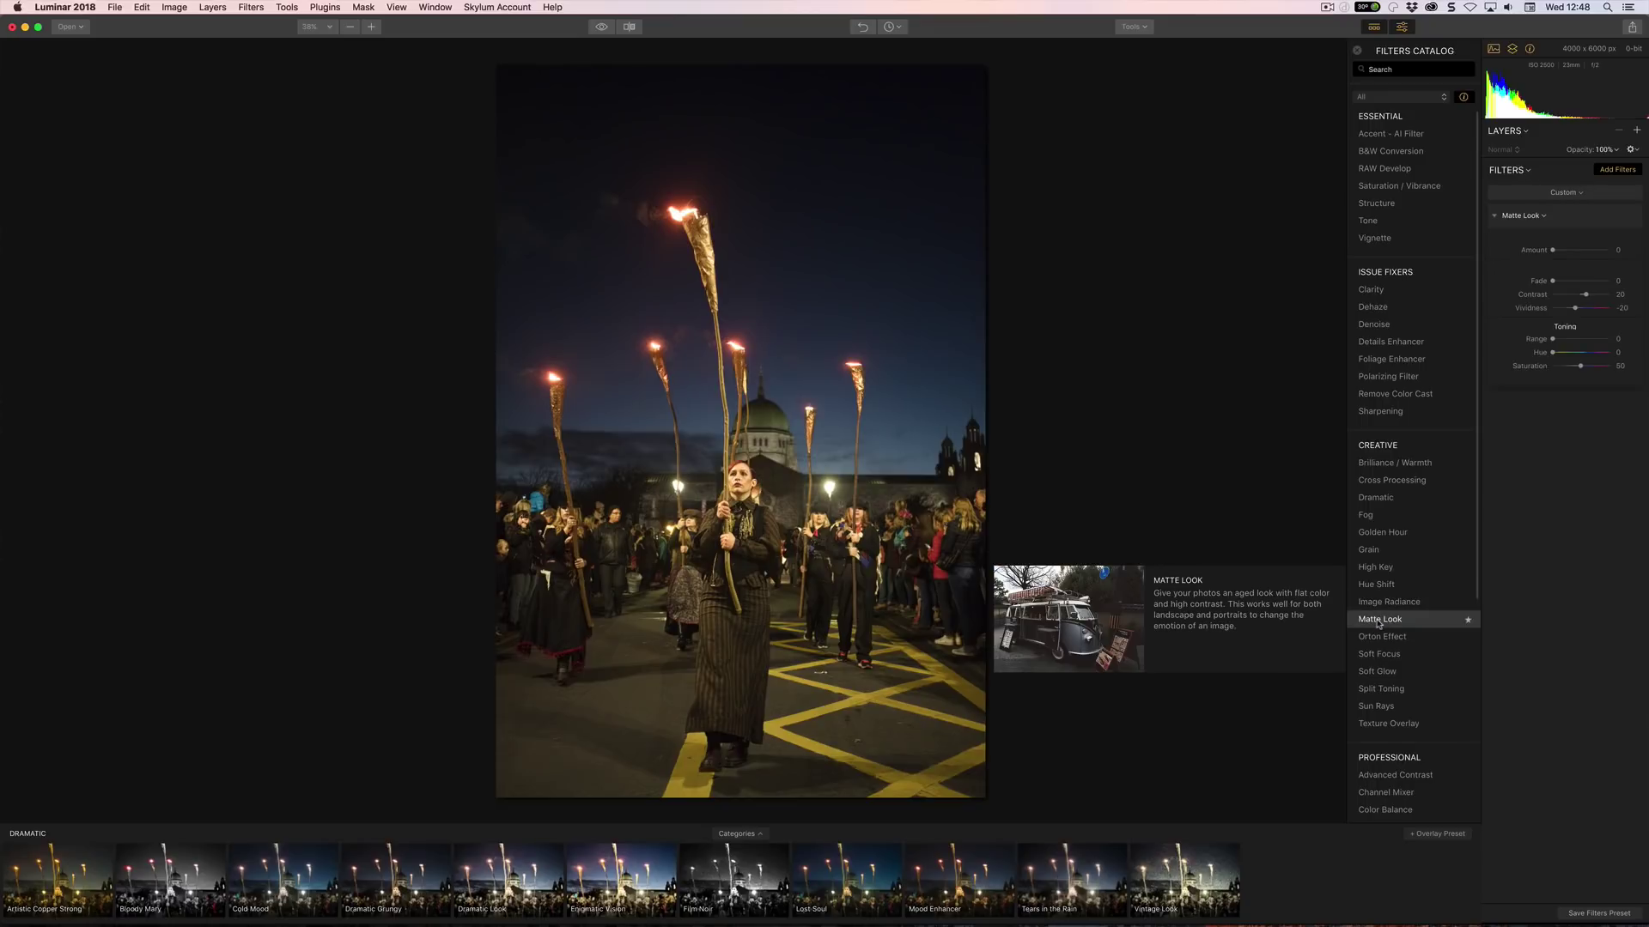
{"action": "left_click_drag", "start_coordinate": [1552, 250], "coordinate": [1588, 252]}
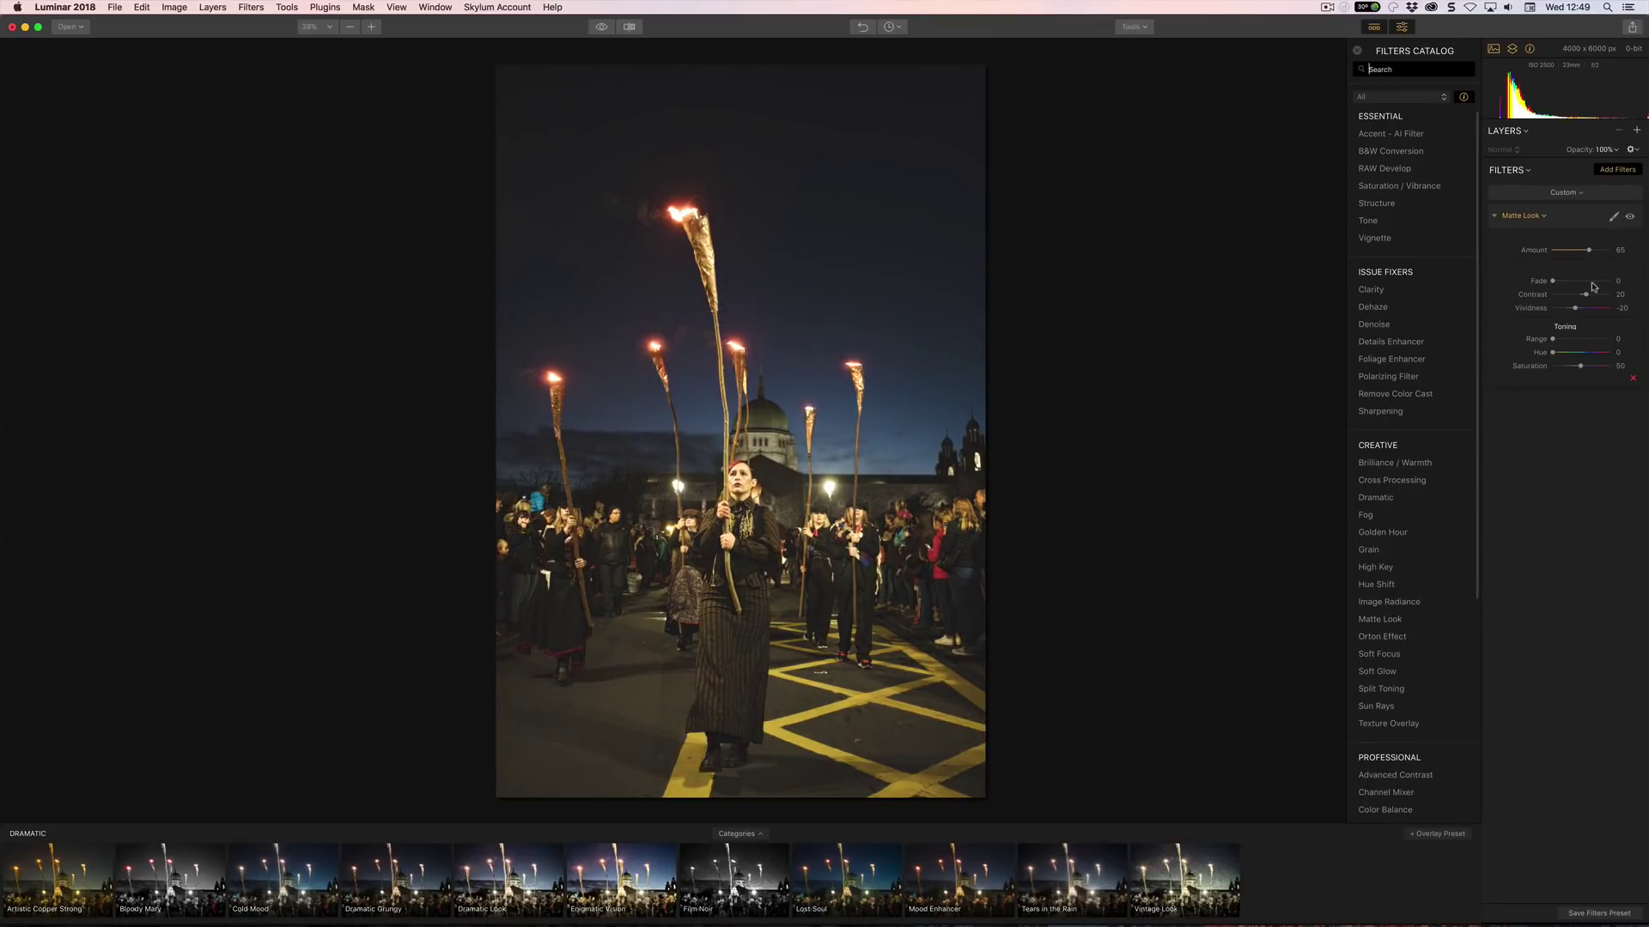
{"action": "left_click_drag", "start_coordinate": [1556, 339], "coordinate": [1565, 354]}
Add the LUT Mapping filter without loading a LUT file and set its amount to 56.
{"action": "scroll", "coordinate": [1448, 339], "scroll_direction": "down", "scroll_amount": 5}
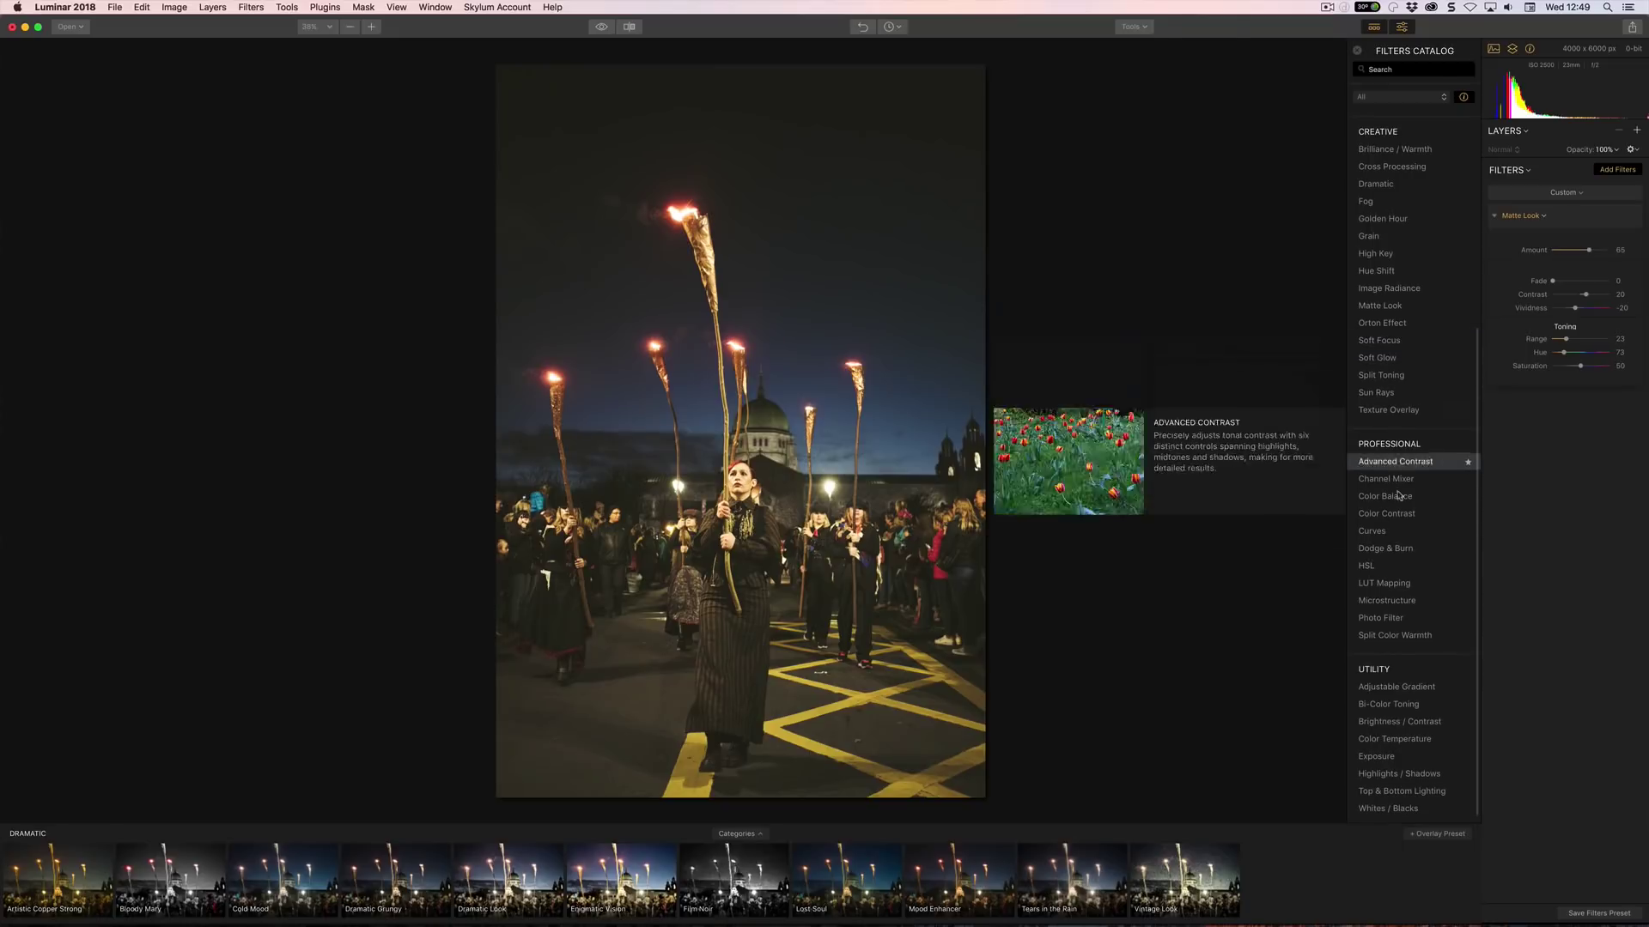
{"action": "left_click", "coordinate": [1382, 584]}
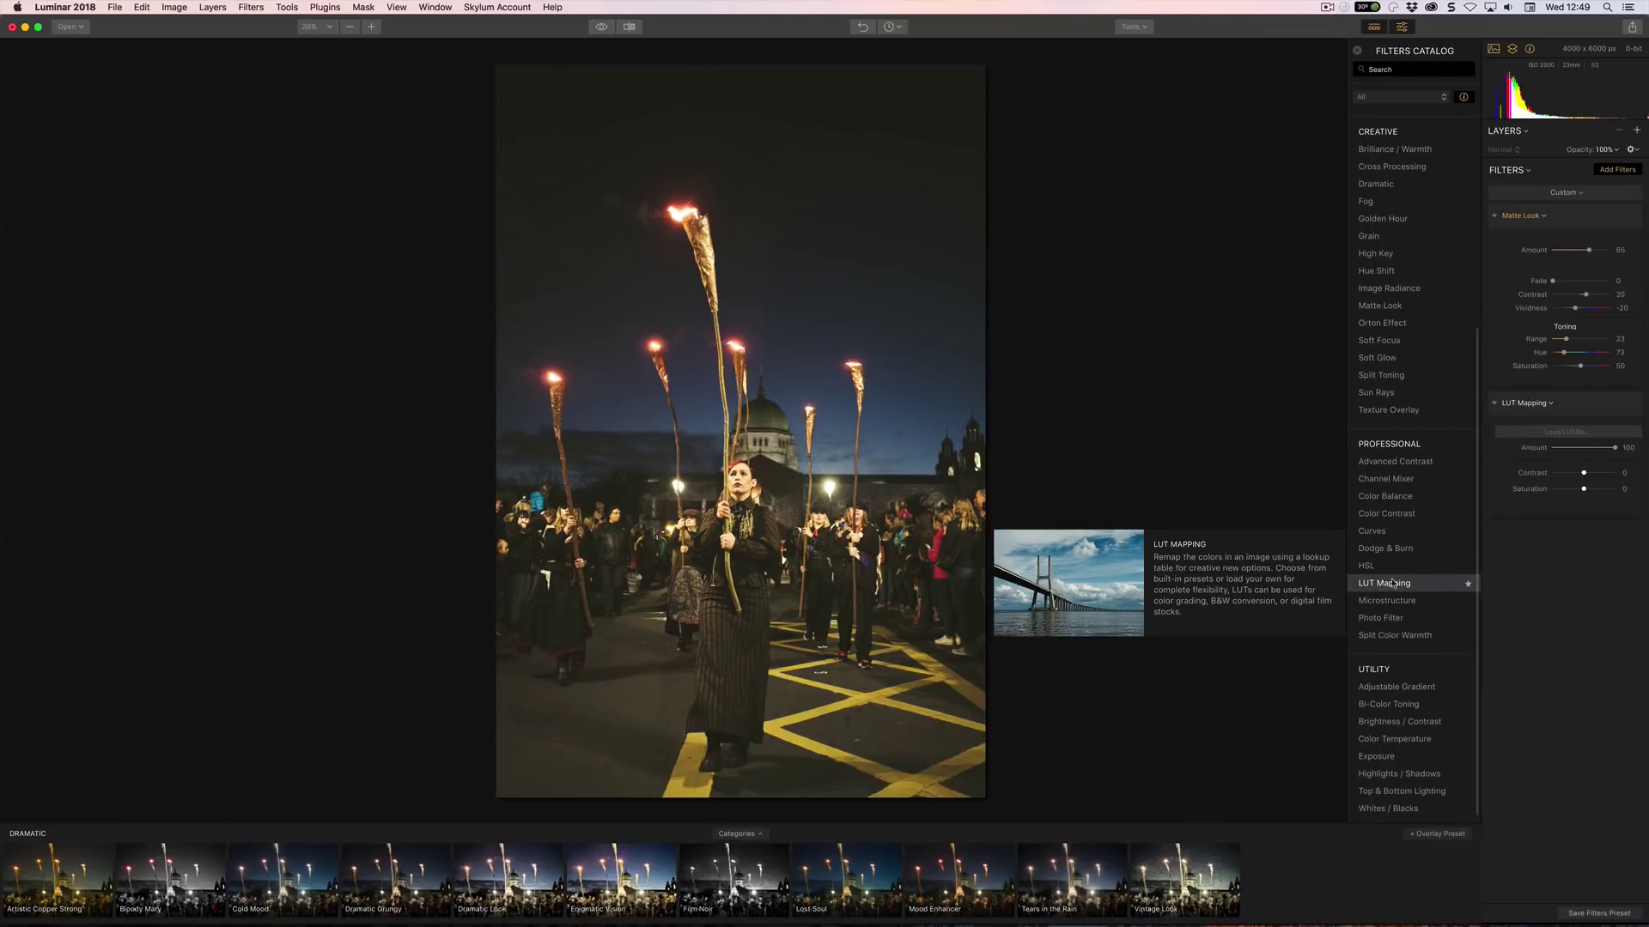
{"action": "left_click", "coordinate": [1552, 433]}
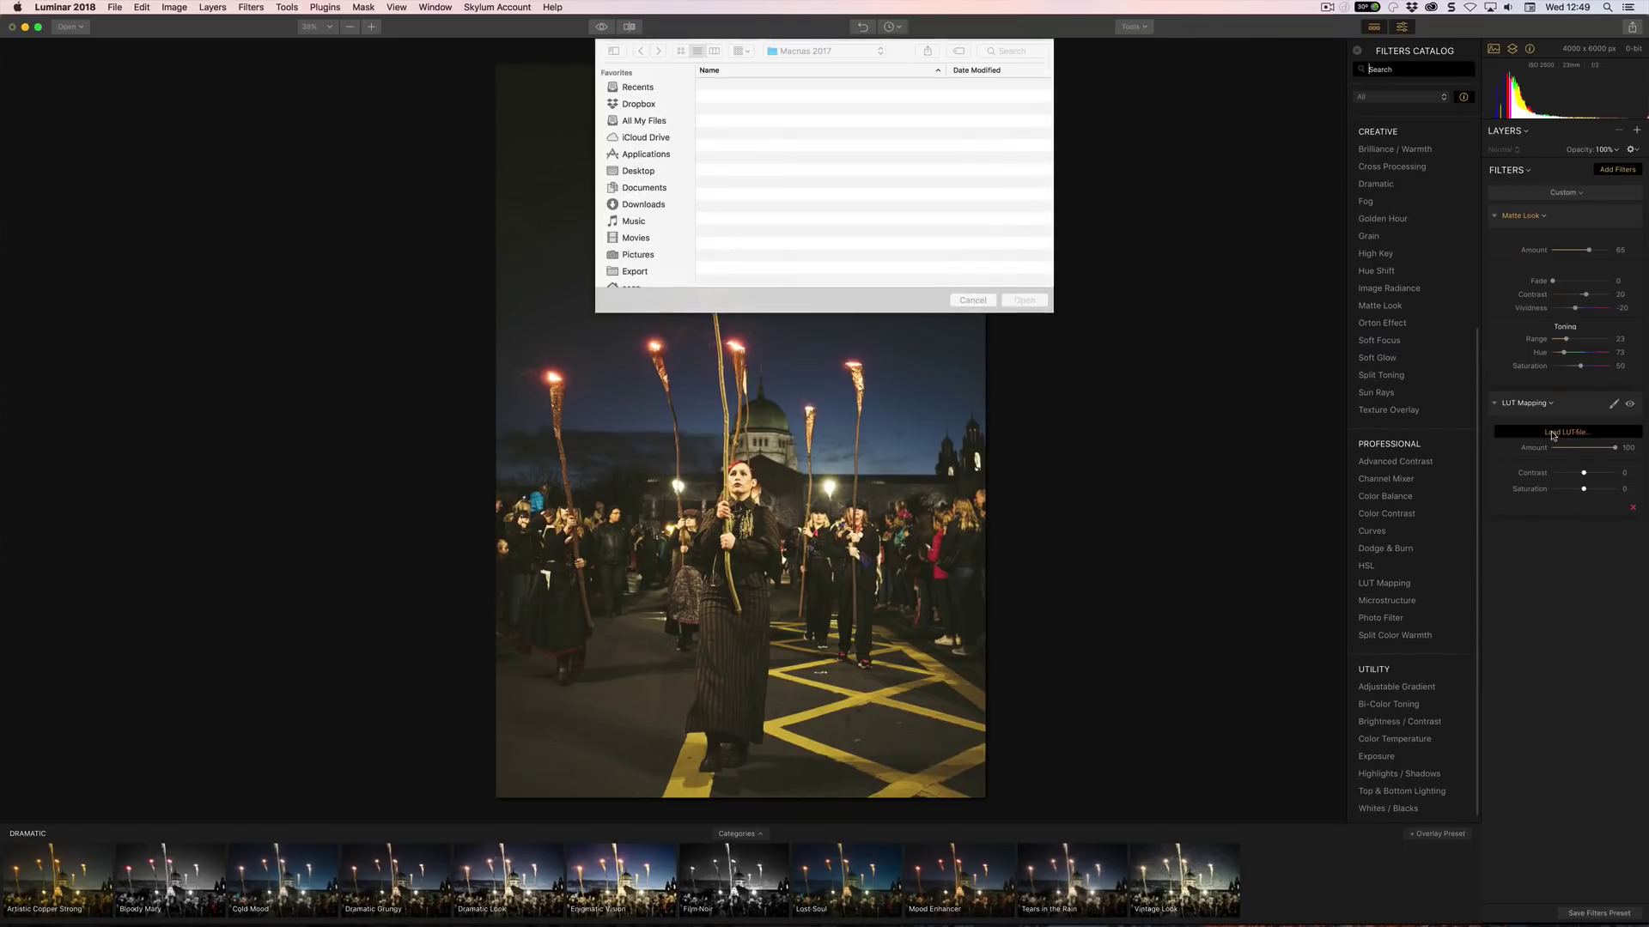
{"action": "left_click", "coordinate": [974, 300]}
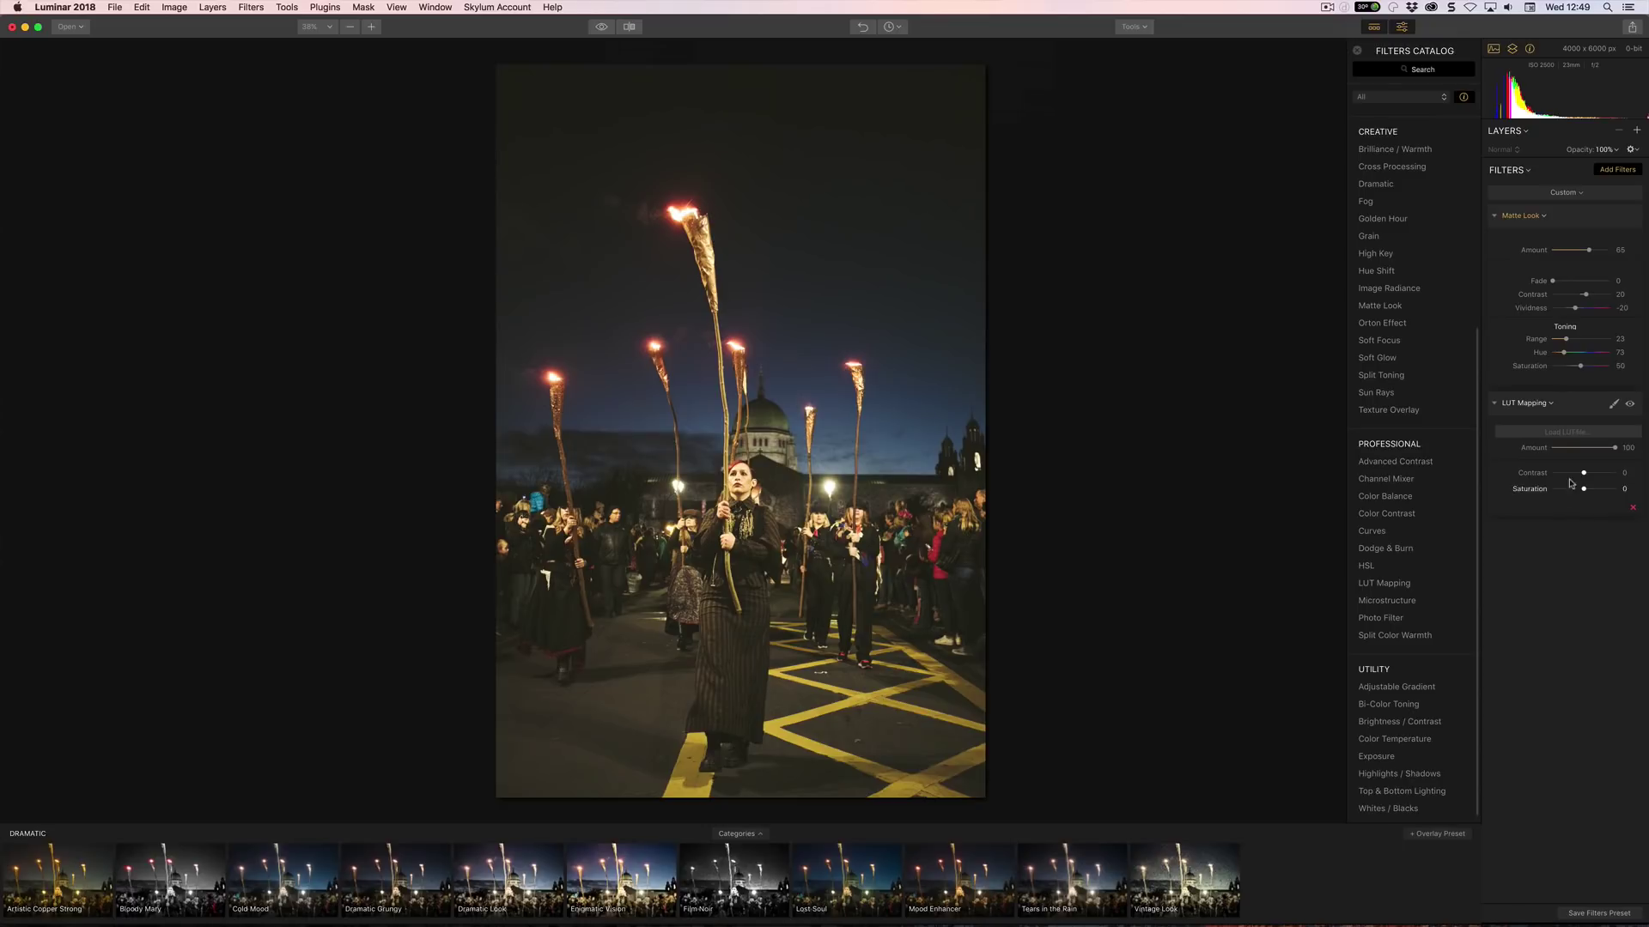
{"action": "mouse_move", "coordinate": [1614, 447]}
{"action": "left_mouse_down"}
{"action": "mouse_move", "coordinate": [1558, 448]}
{"action": "mouse_move", "coordinate": [1589, 459]}
{"action": "left_mouse_up"}
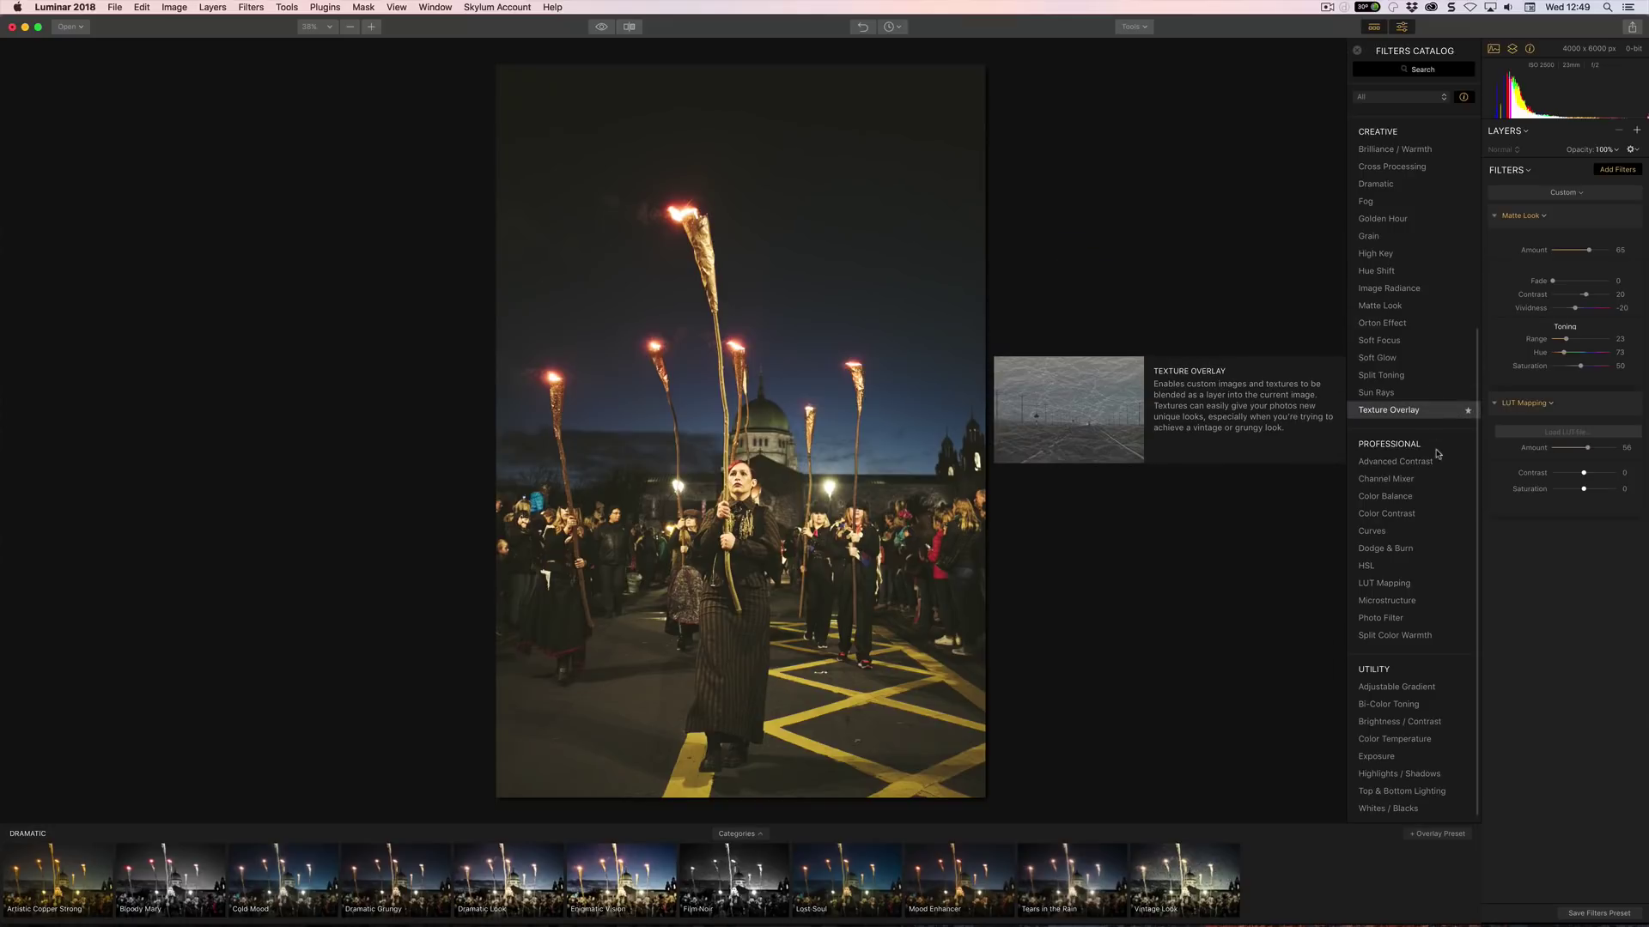
Add the Sun Rays filter and set the sunrays length to 63, sunrays warmth to 92 and sun radius to 82.
{"action": "left_click", "coordinate": [1377, 393]}
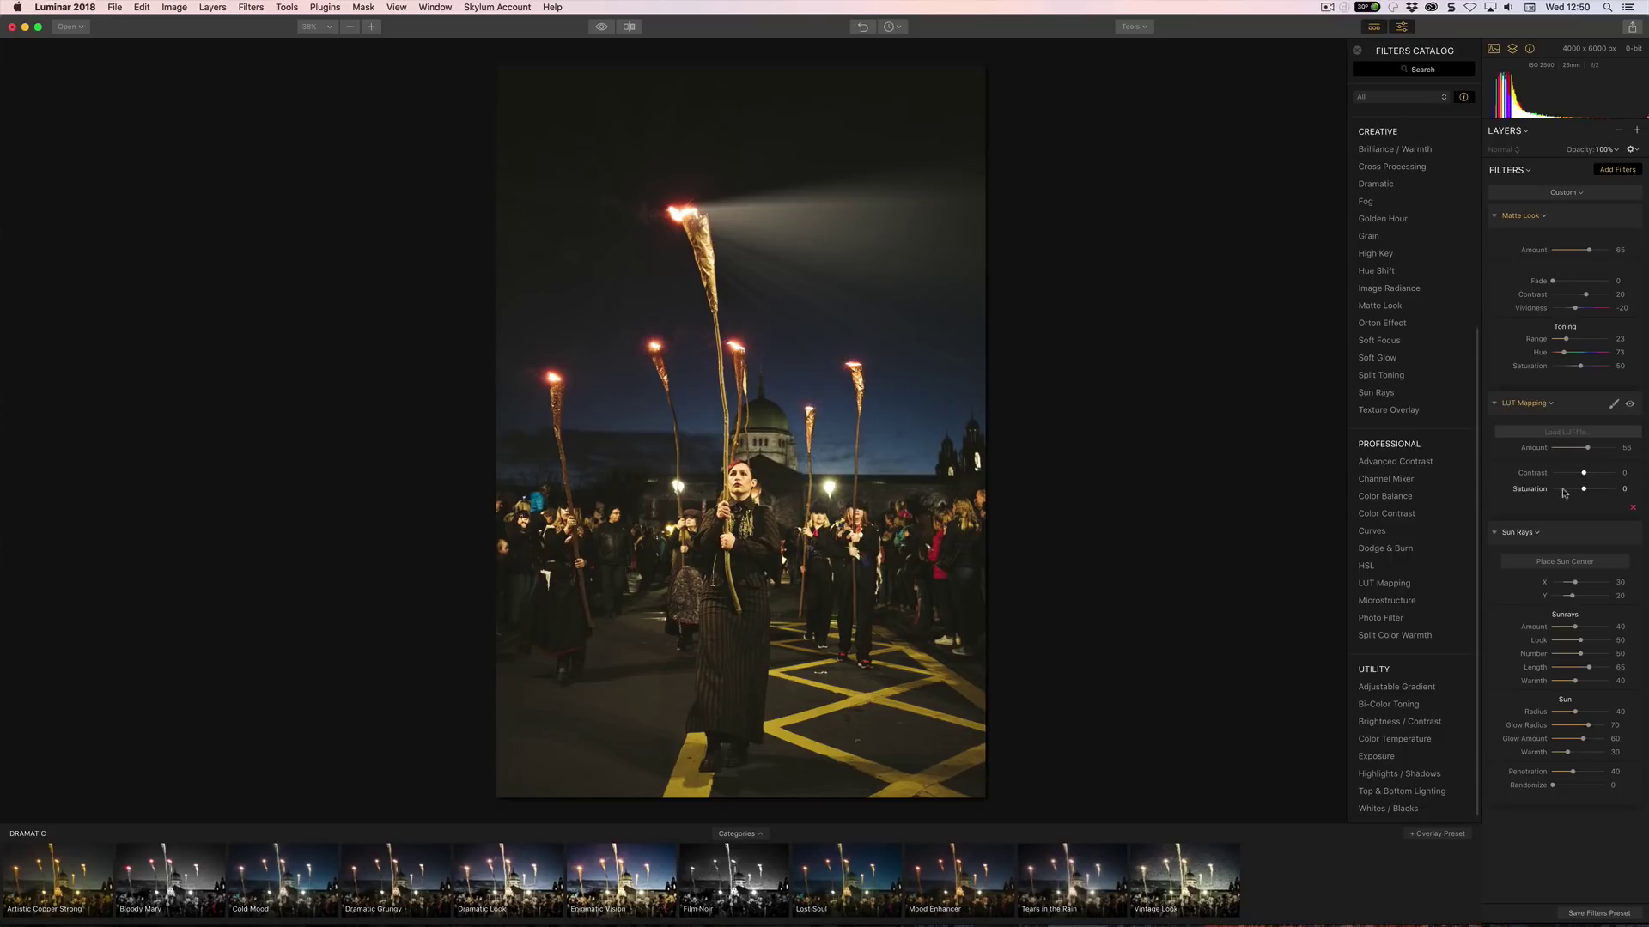
{"action": "scroll", "coordinate": [1595, 542], "scroll_direction": "down", "scroll_amount": 1}
{"action": "scroll", "coordinate": [1594, 542], "scroll_direction": "up", "scroll_amount": 1}
{"action": "left_click_drag", "start_coordinate": [1589, 670], "coordinate": [1598, 713]}
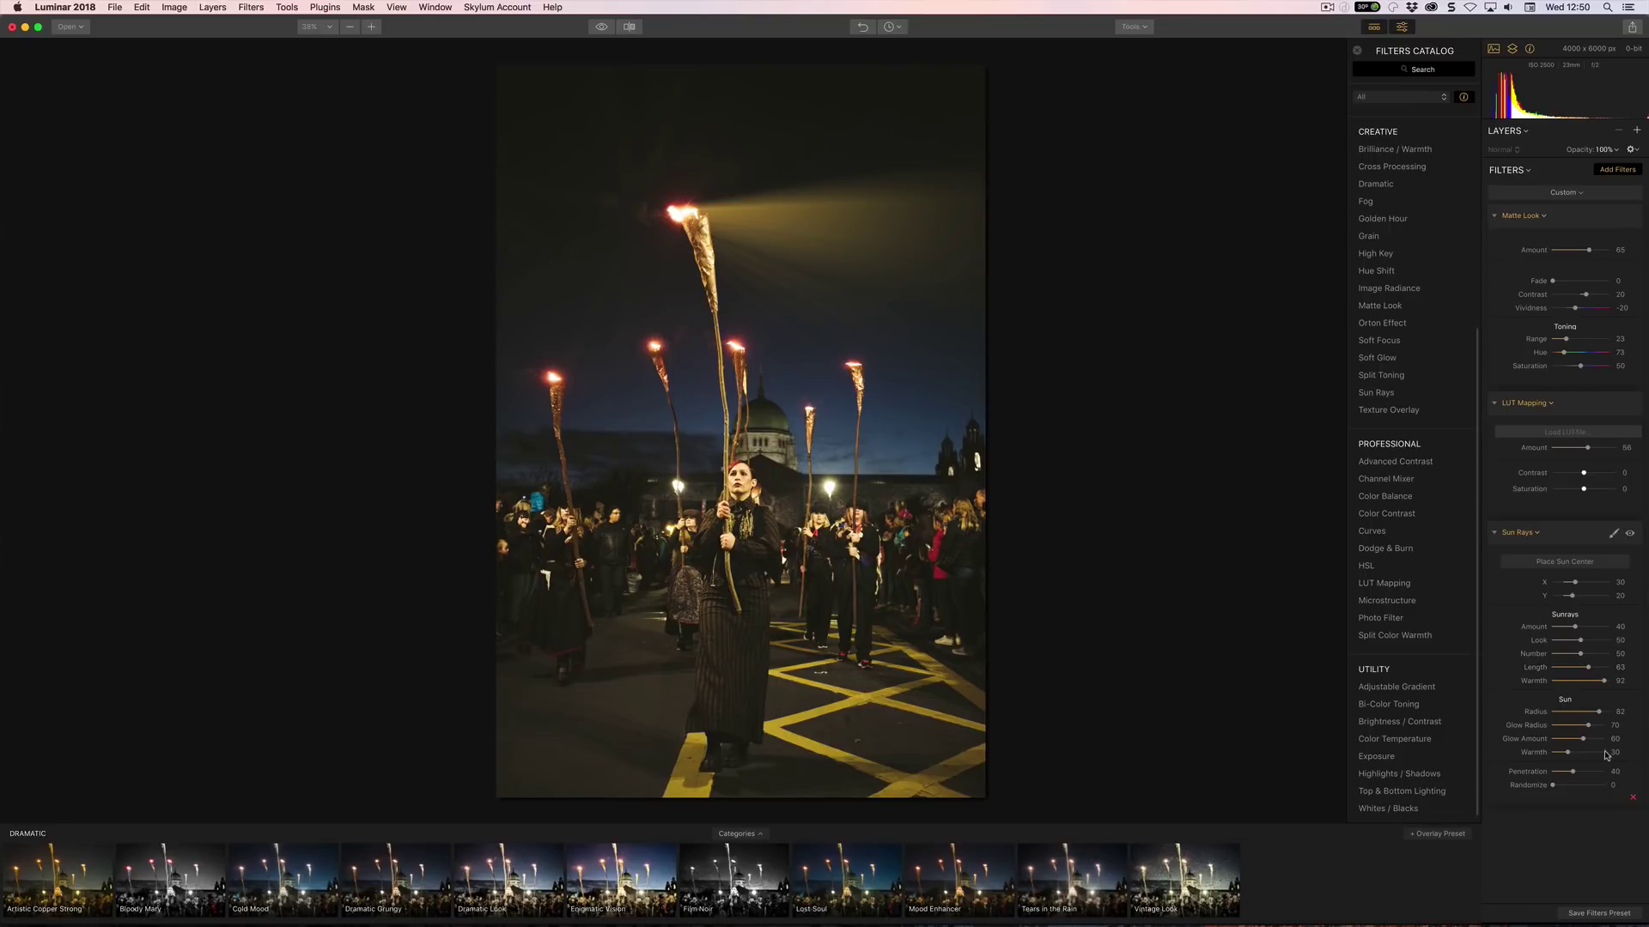
Add the Dodge & Burn filter and paint with Lighten over the front torchbearer's face and upper body.
{"action": "mouse_move", "coordinate": [1402, 550]}
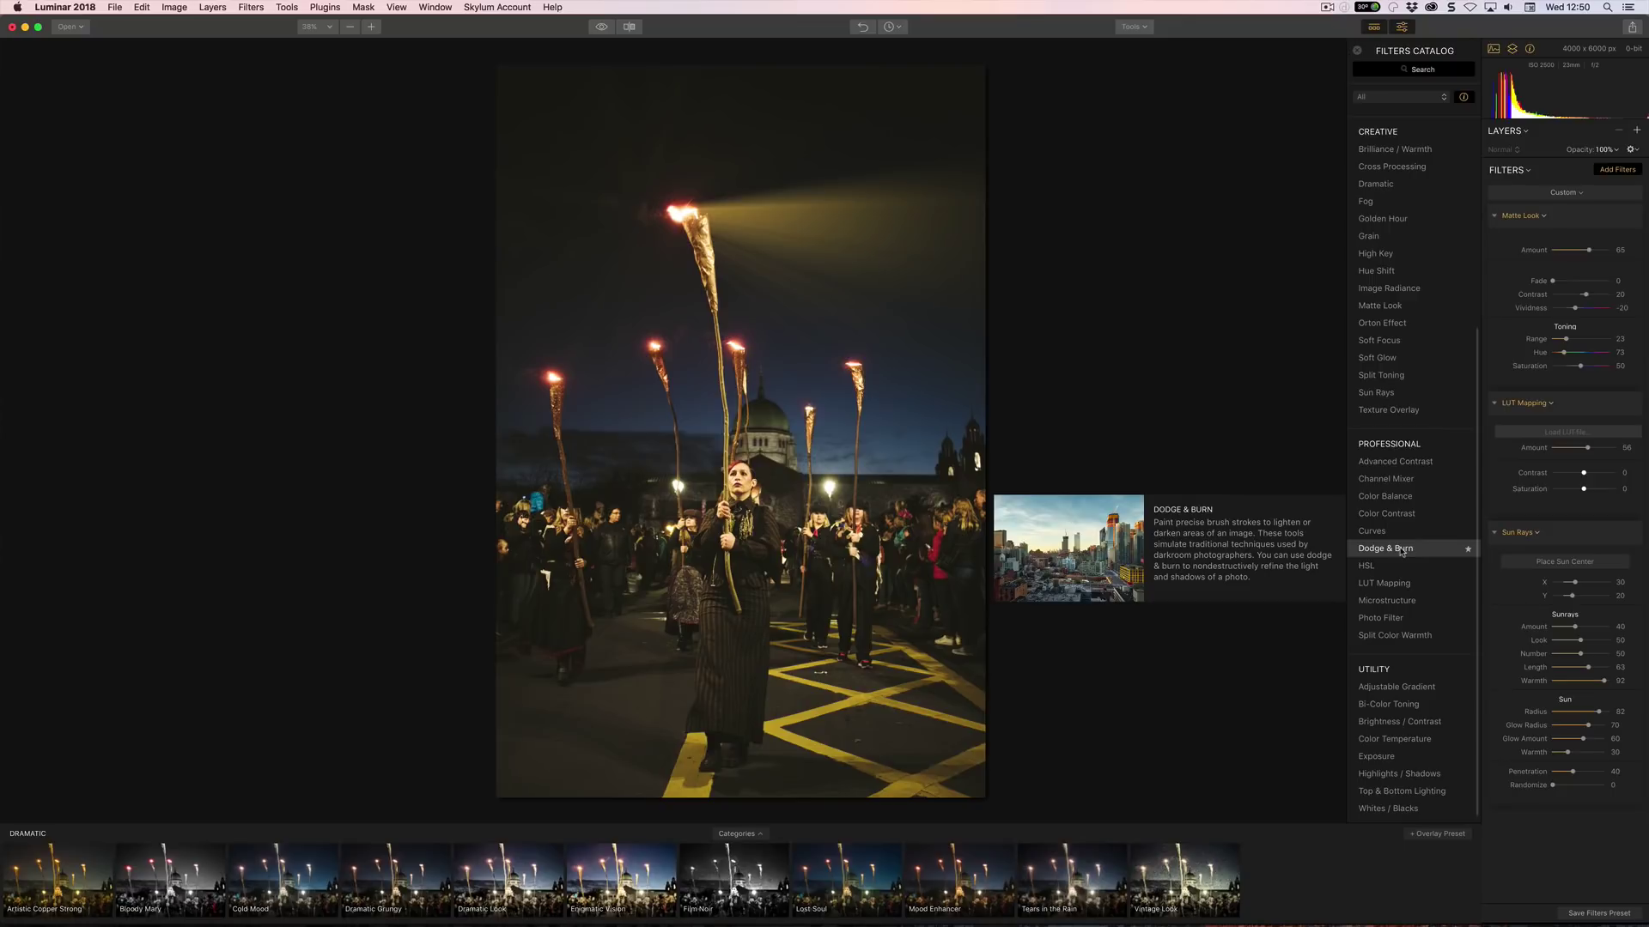
{"action": "left_click", "coordinate": [1407, 550]}
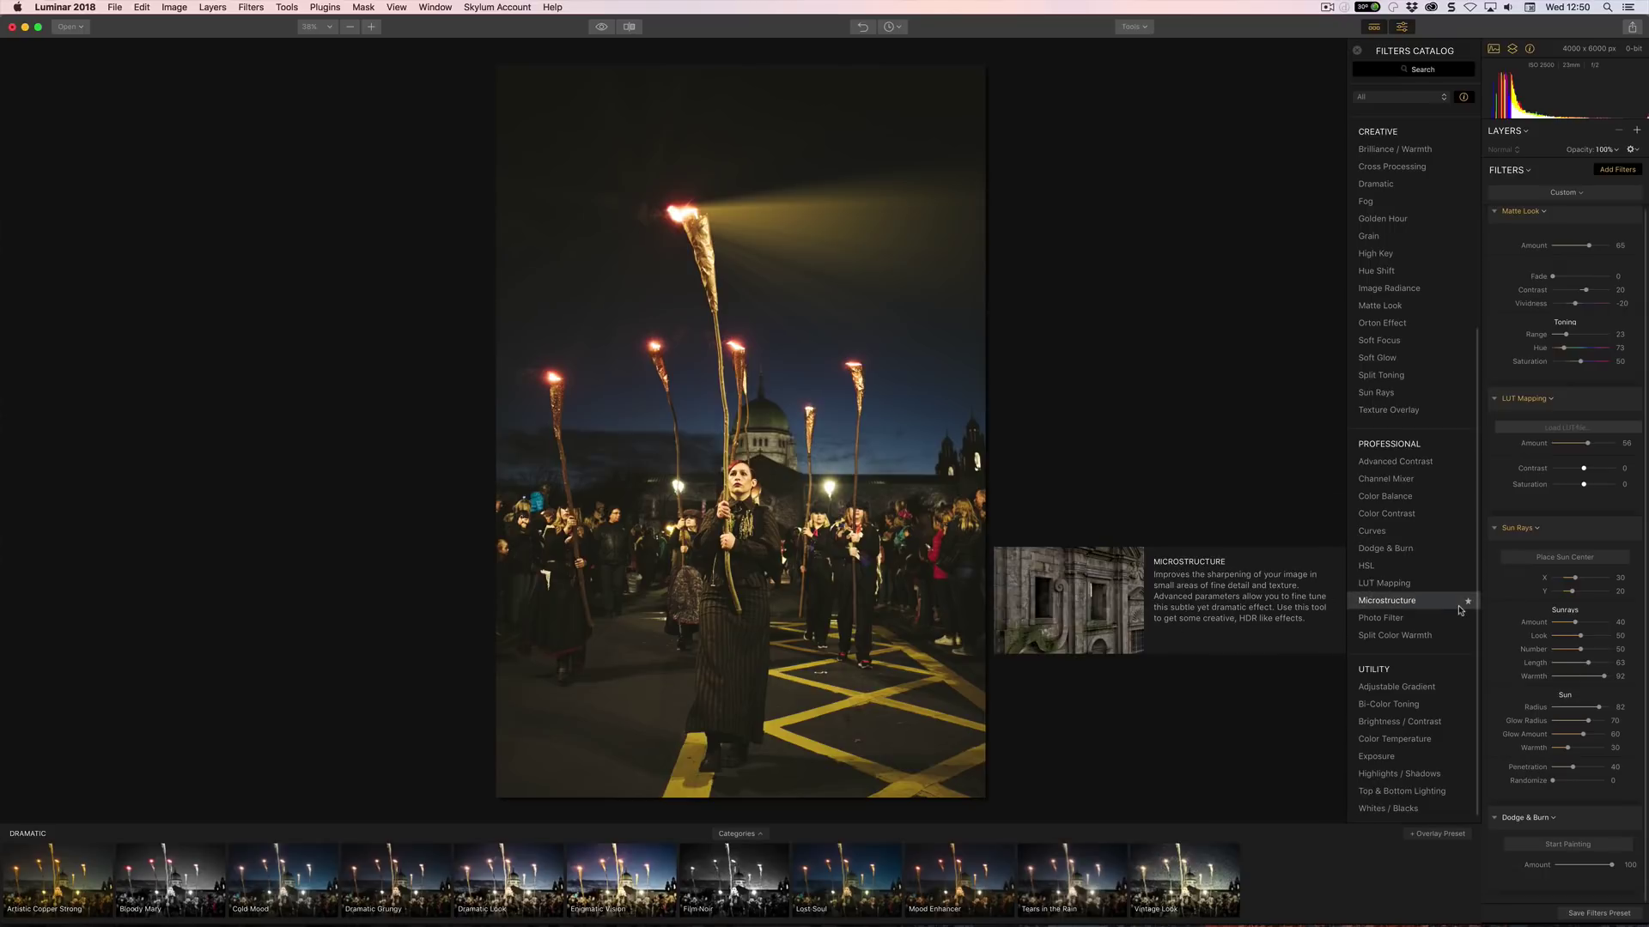
{"action": "left_click", "coordinate": [1578, 846]}
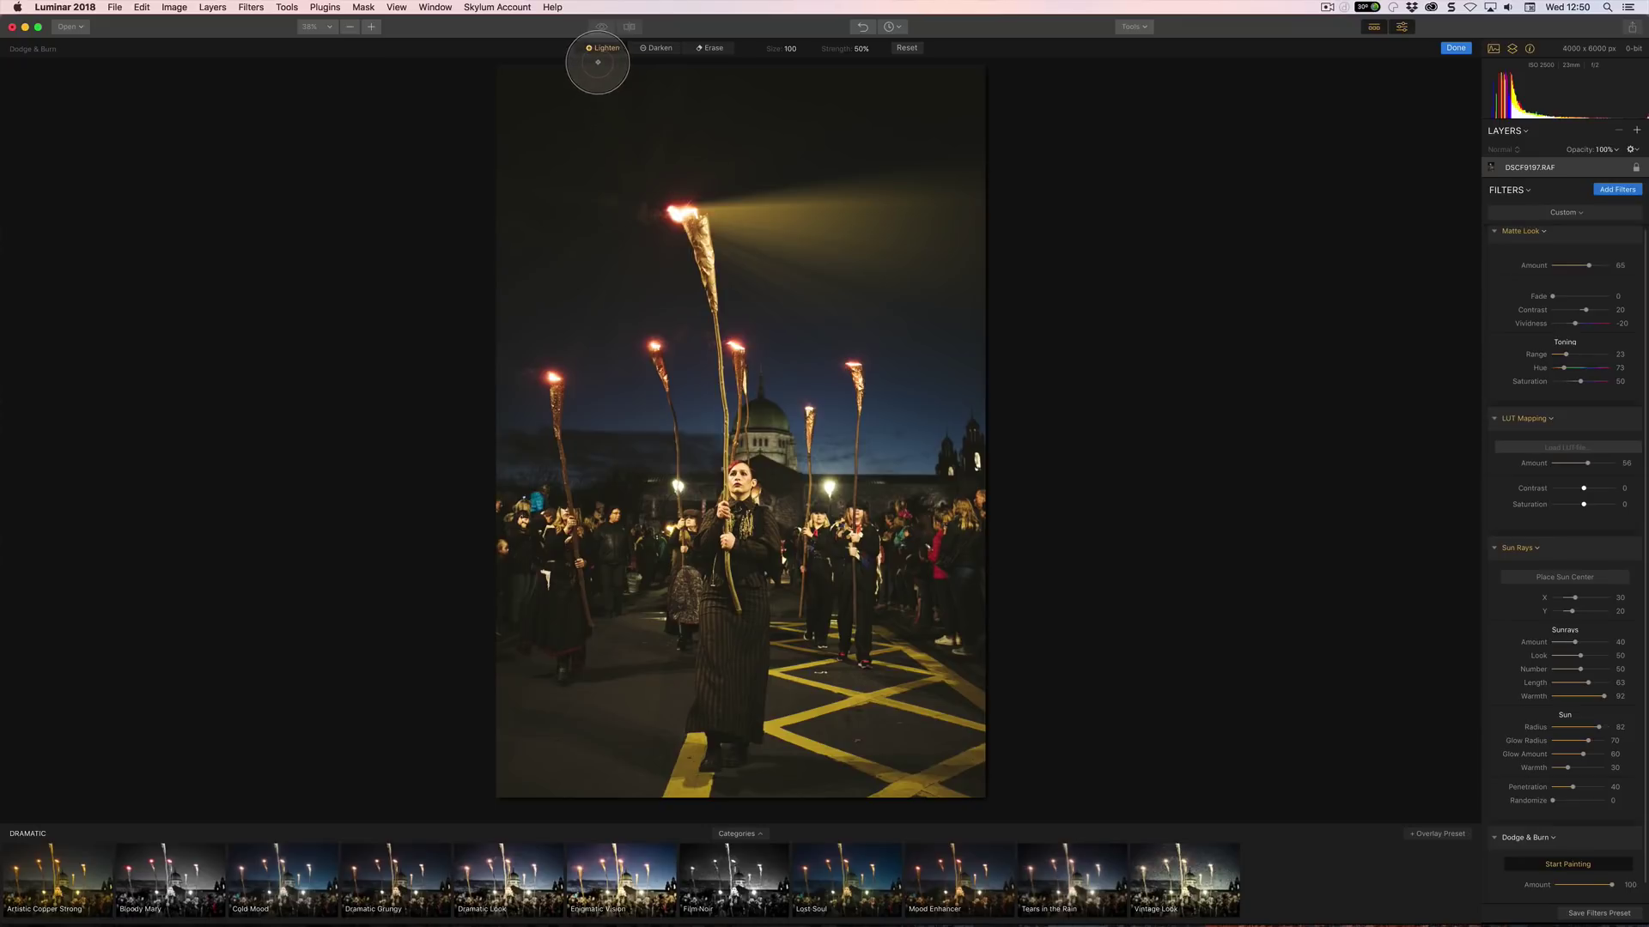
{"action": "left_click_drag", "start_coordinate": [740, 493], "coordinate": [734, 524]}
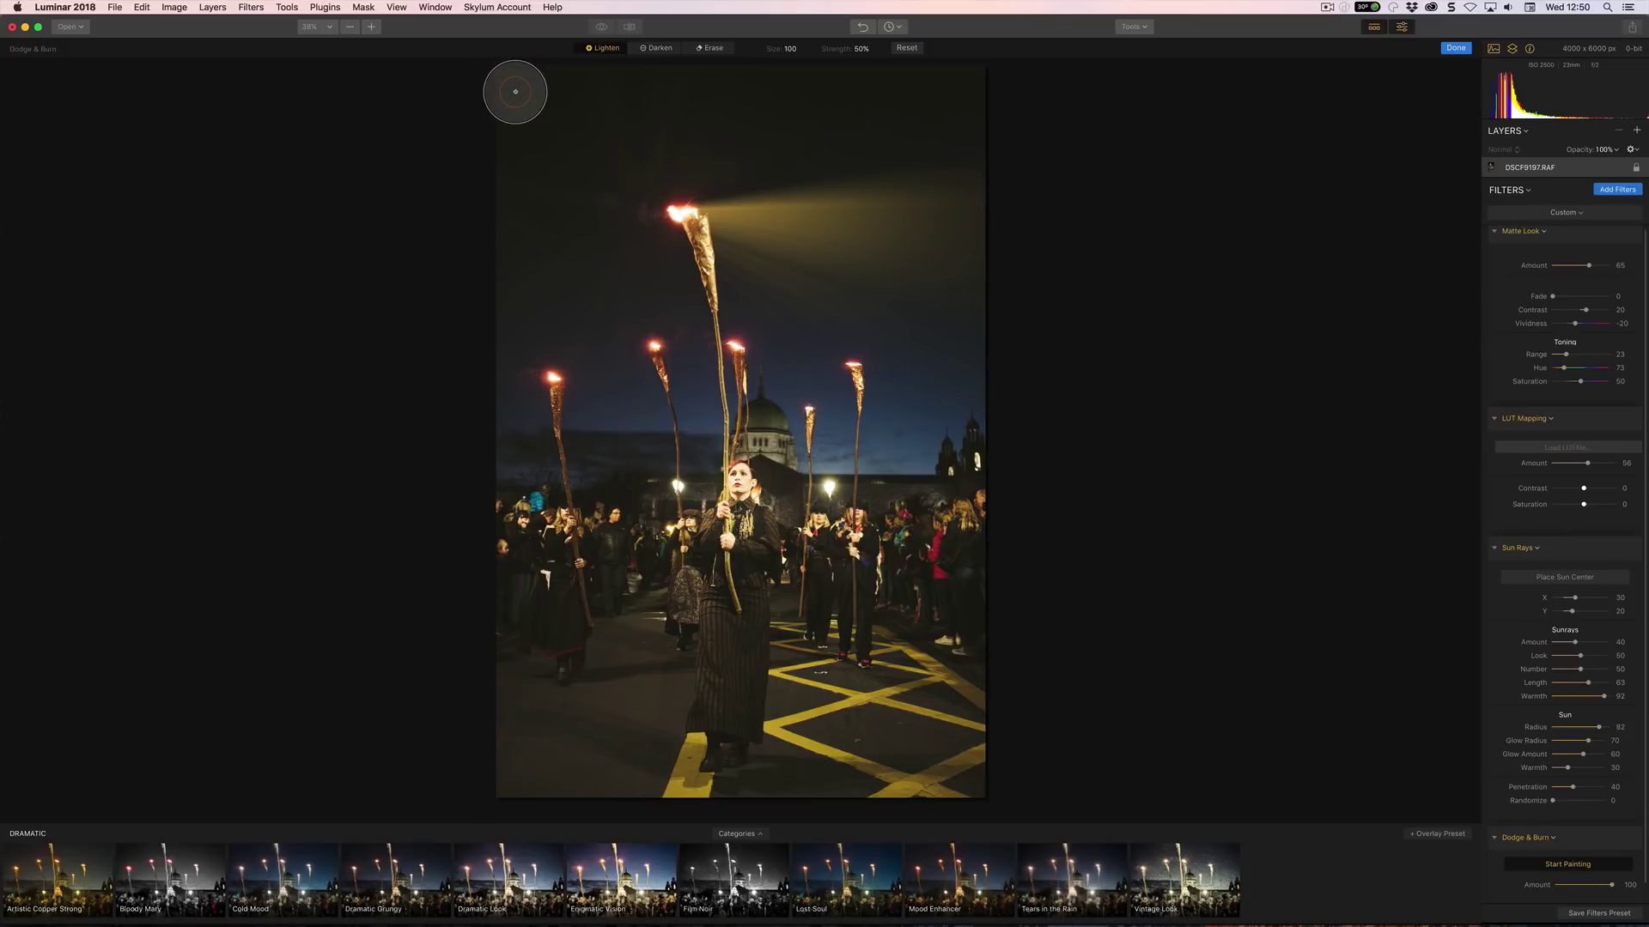
Enlarge the Dodge & Burn brush to size 200 and use Darken on the sky near the photo's upper edges.
{"action": "key", "text": "bracketright"}
{"action": "key", "text": "bracketright"}
{"action": "key", "text": "bracketright"}
{"action": "key", "text": "bracketright"}
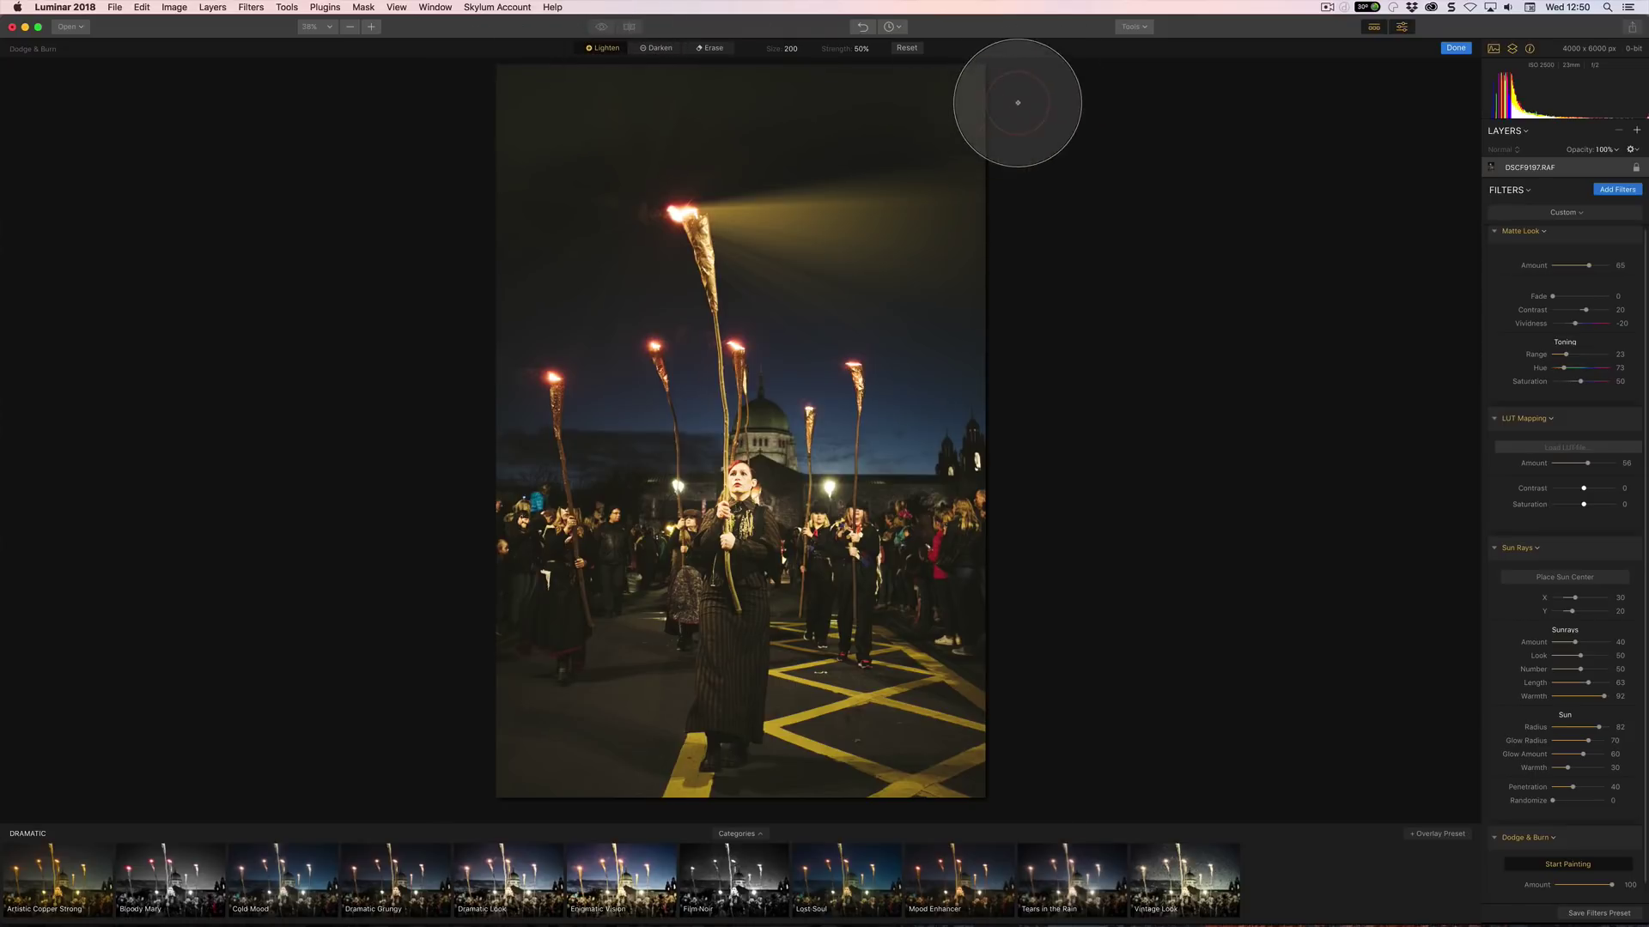
{"action": "left_click", "coordinate": [646, 49]}
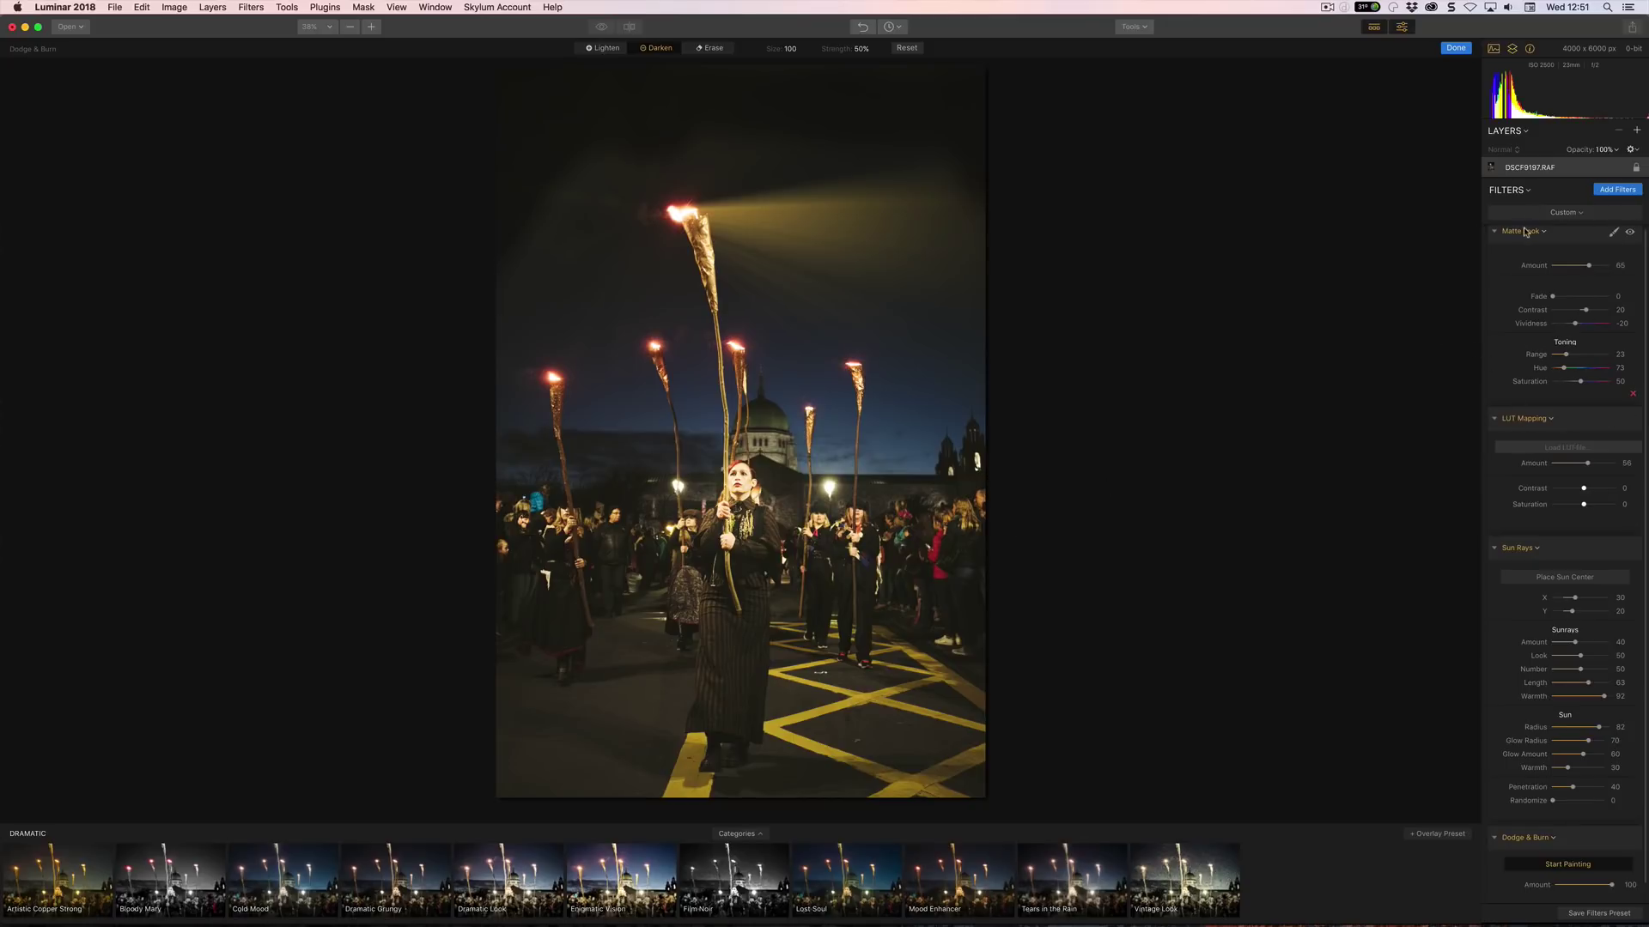
Collapse the settings of the Matte Look, LUT Mapping, Sun Rays and Dodge & Burn filters.
{"action": "left_click", "coordinate": [1580, 213]}
{"action": "left_click", "coordinate": [1580, 217]}
{"action": "left_click", "coordinate": [1495, 235]}
{"action": "left_click", "coordinate": [1495, 266]}
{"action": "left_click", "coordinate": [1495, 295]}
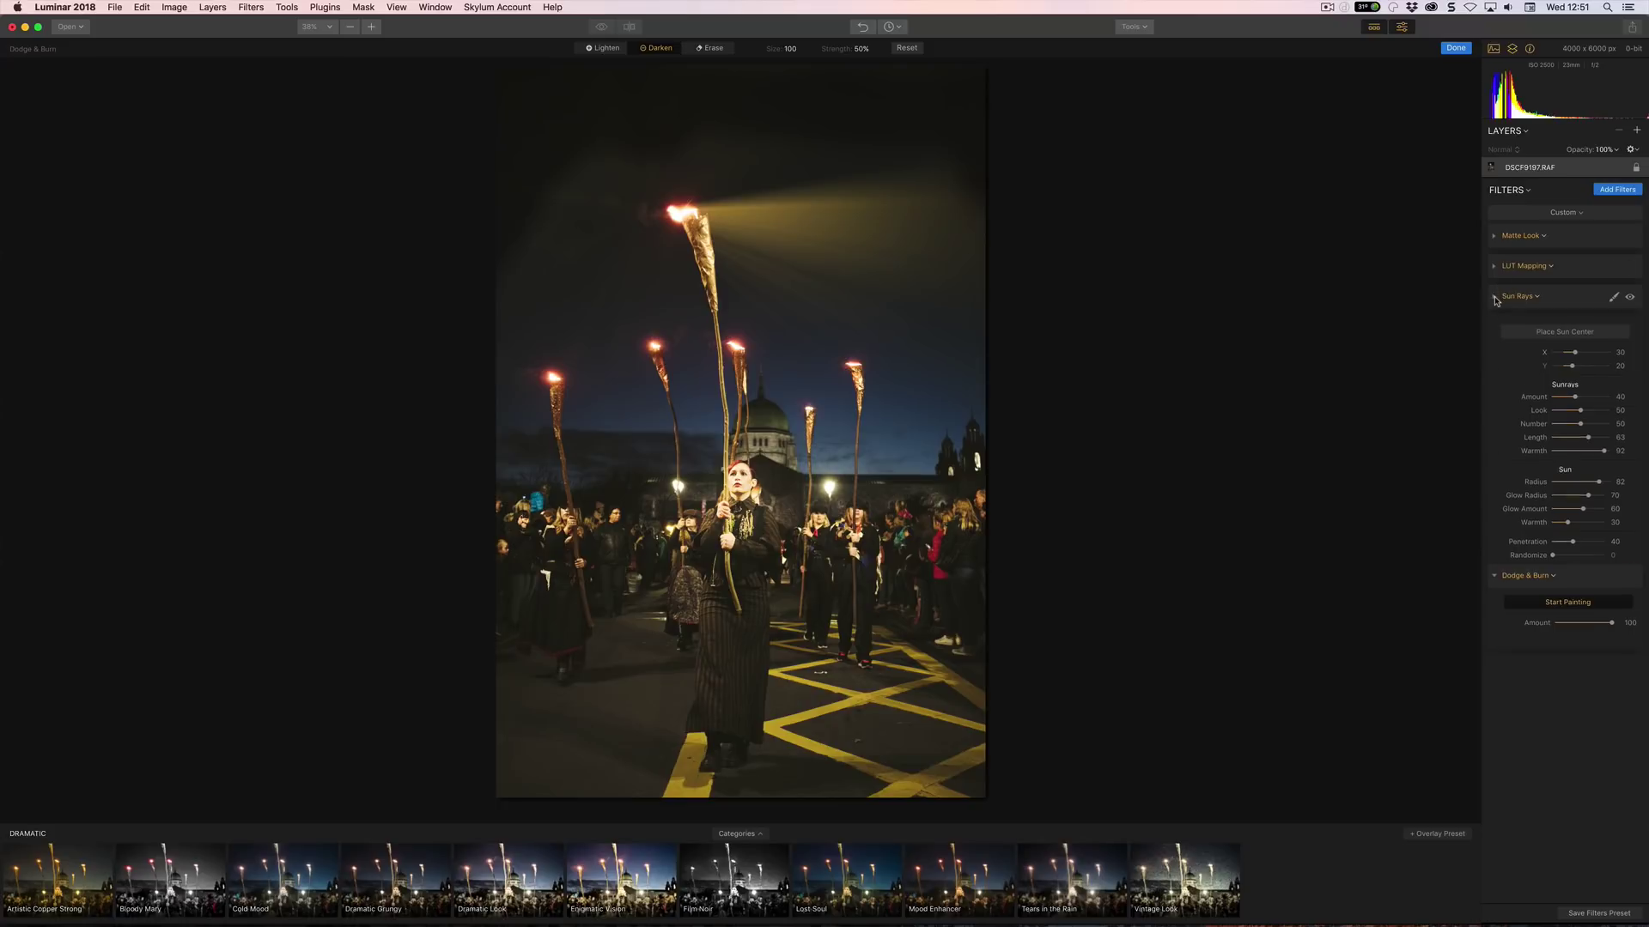
{"action": "left_click", "coordinate": [1494, 326]}
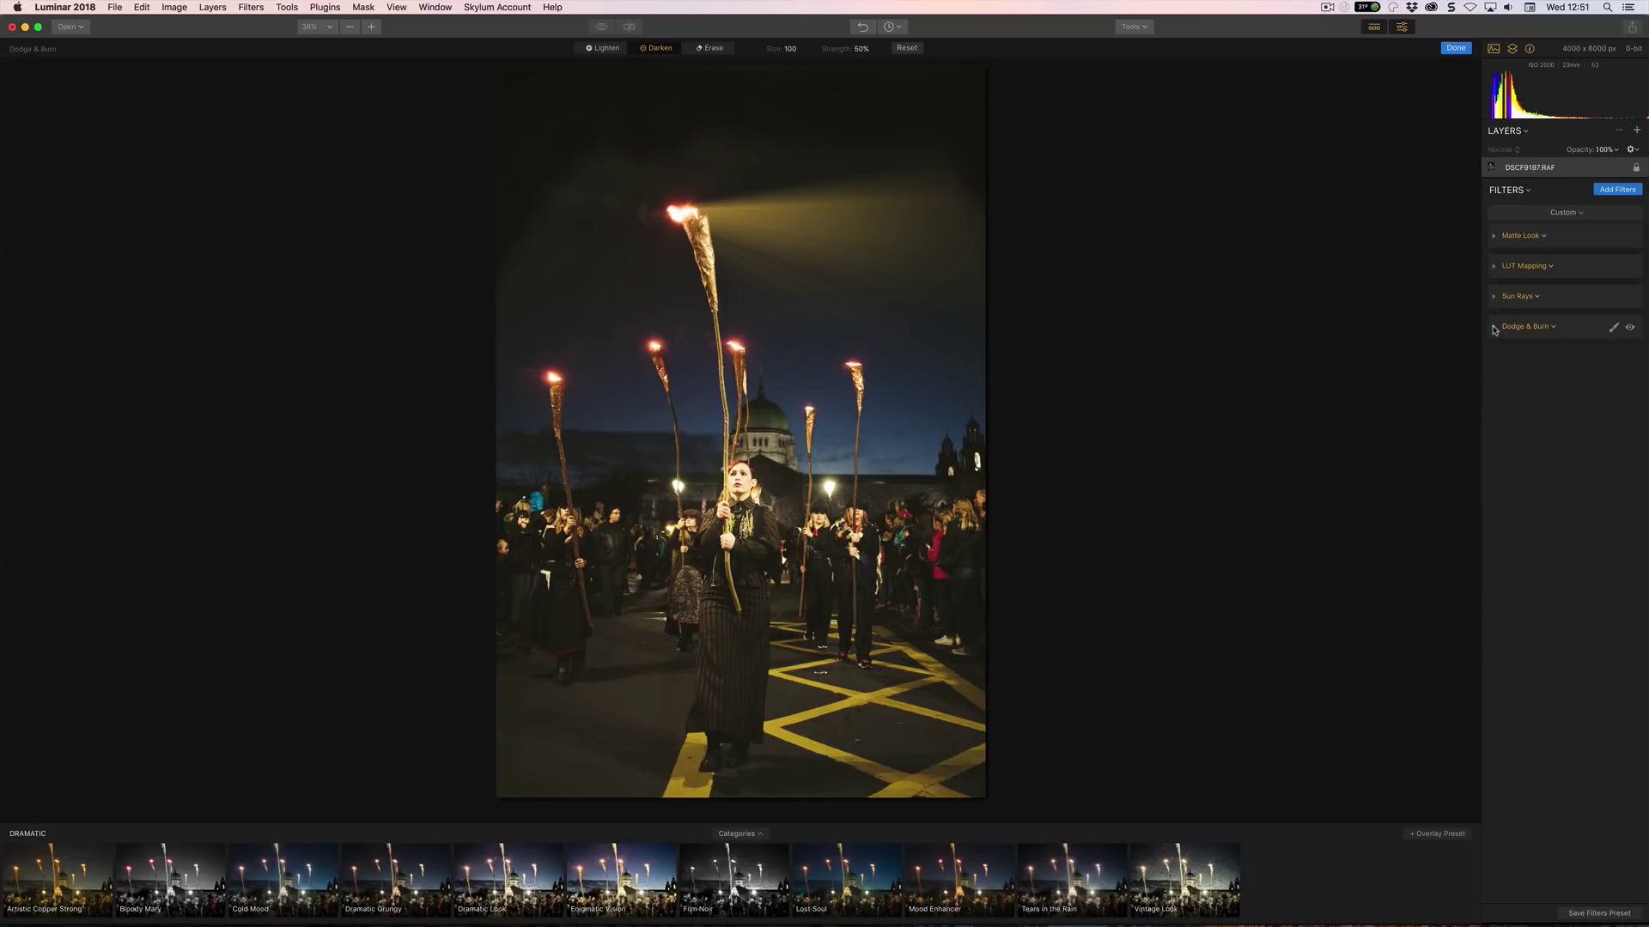
Try a Hue Shift filter with the hue at -47, and delete the filter.
{"action": "left_click", "coordinate": [1606, 190]}
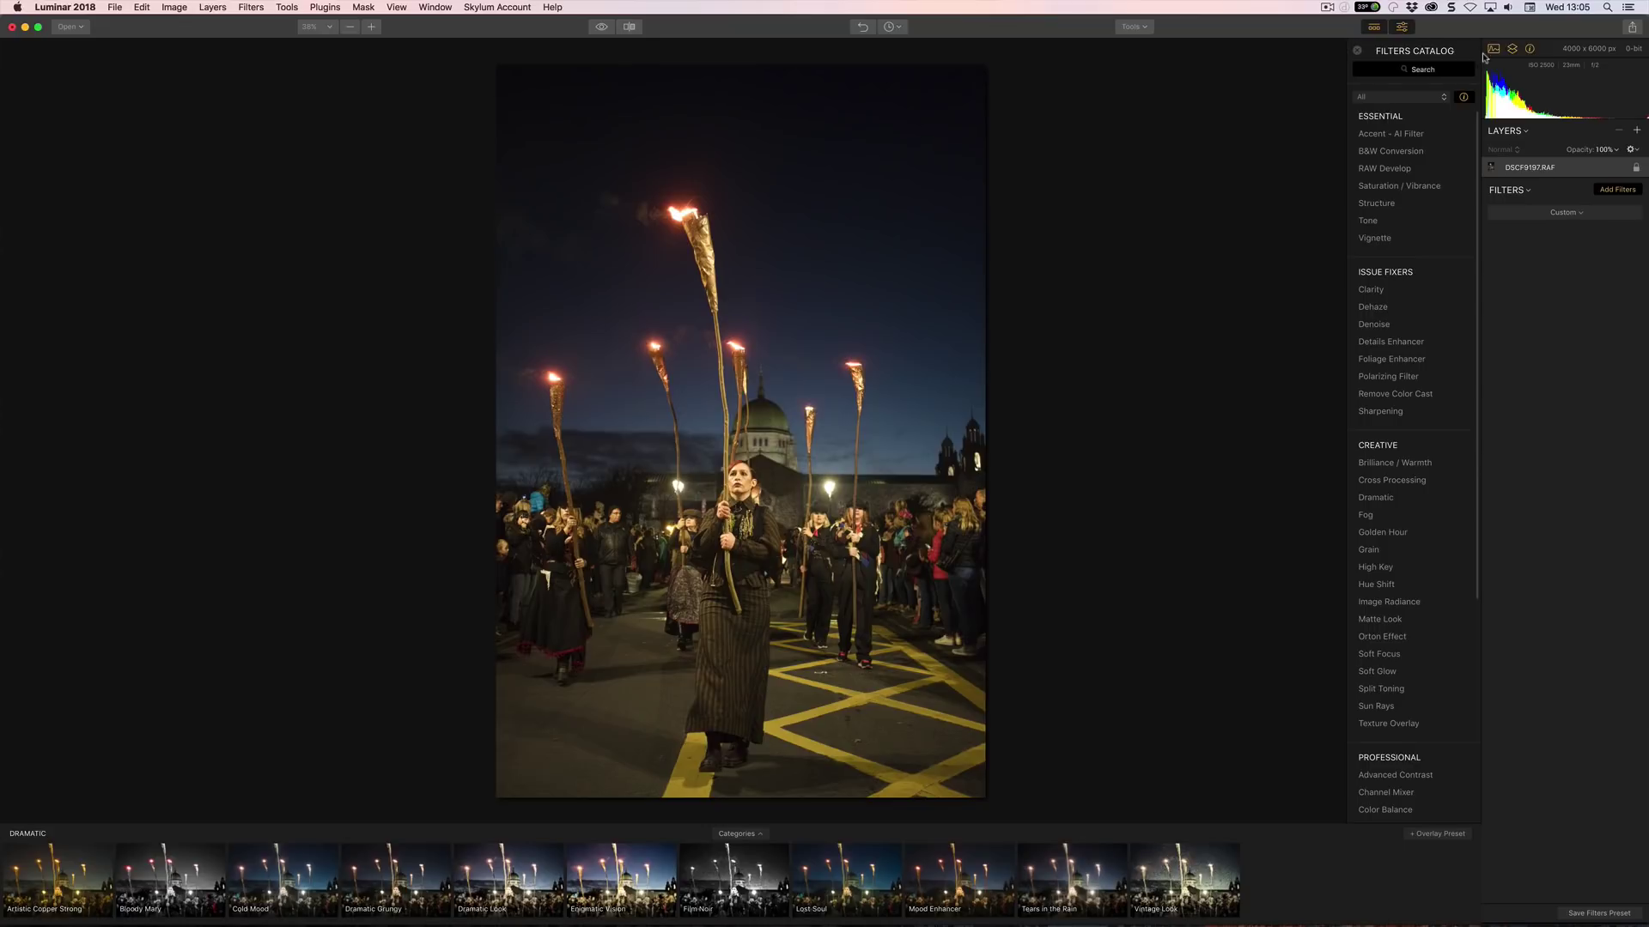
{"action": "mouse_move", "coordinate": [1451, 519]}
{"action": "scroll", "coordinate": [1451, 519], "scroll_direction": "down", "scroll_amount": 1}
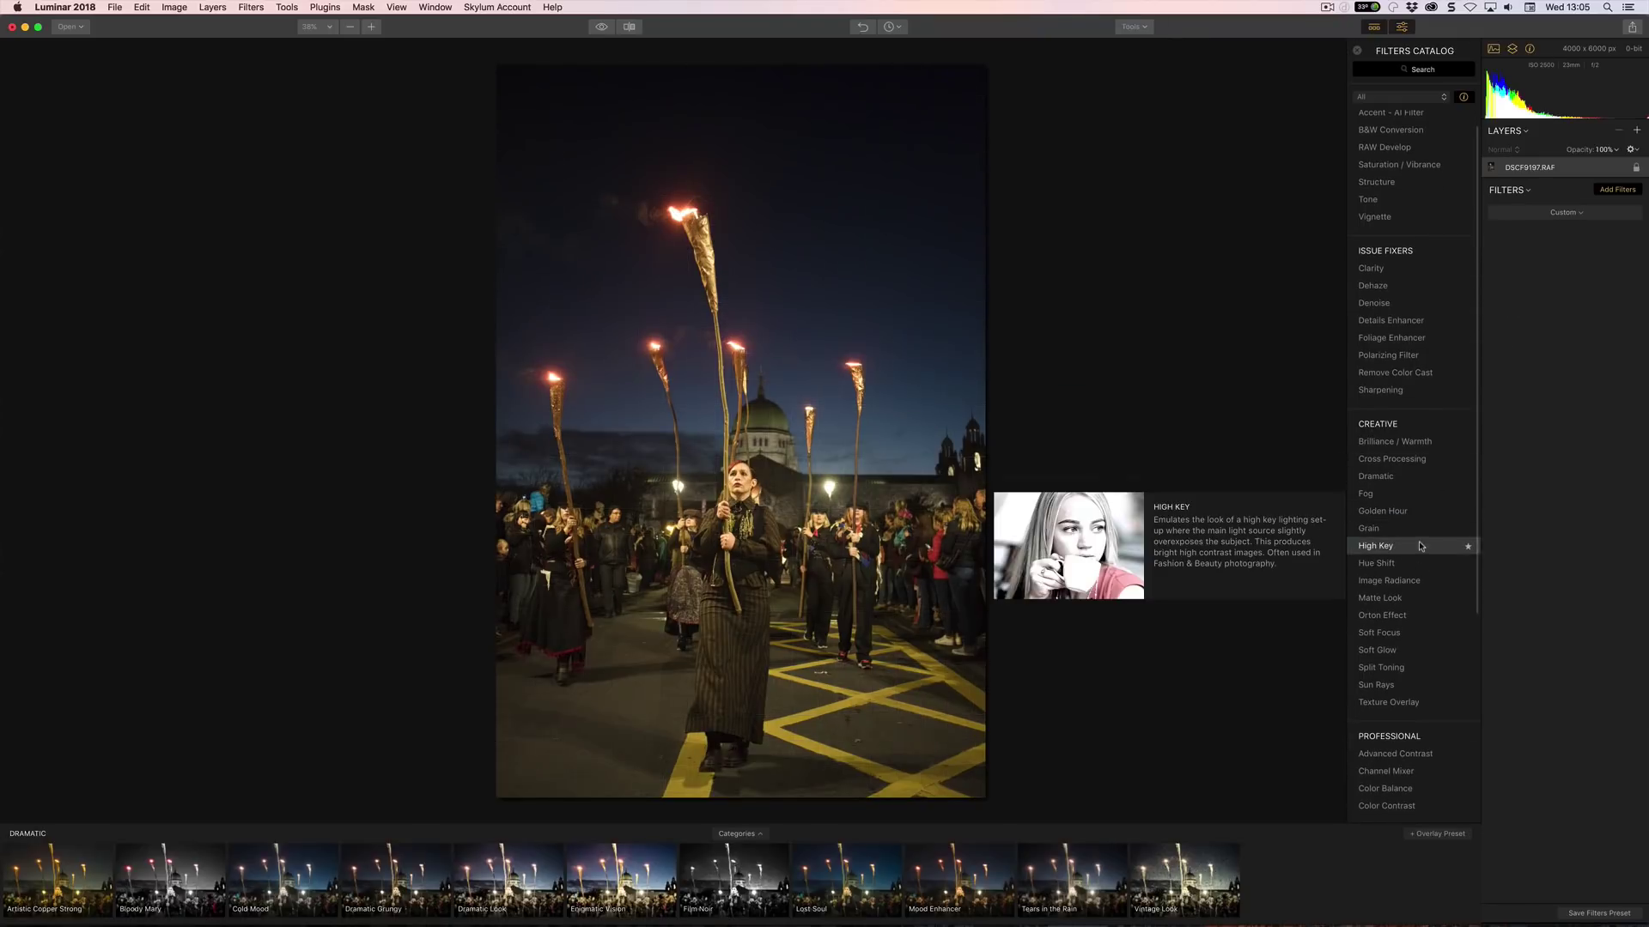
{"action": "left_click", "coordinate": [1400, 568]}
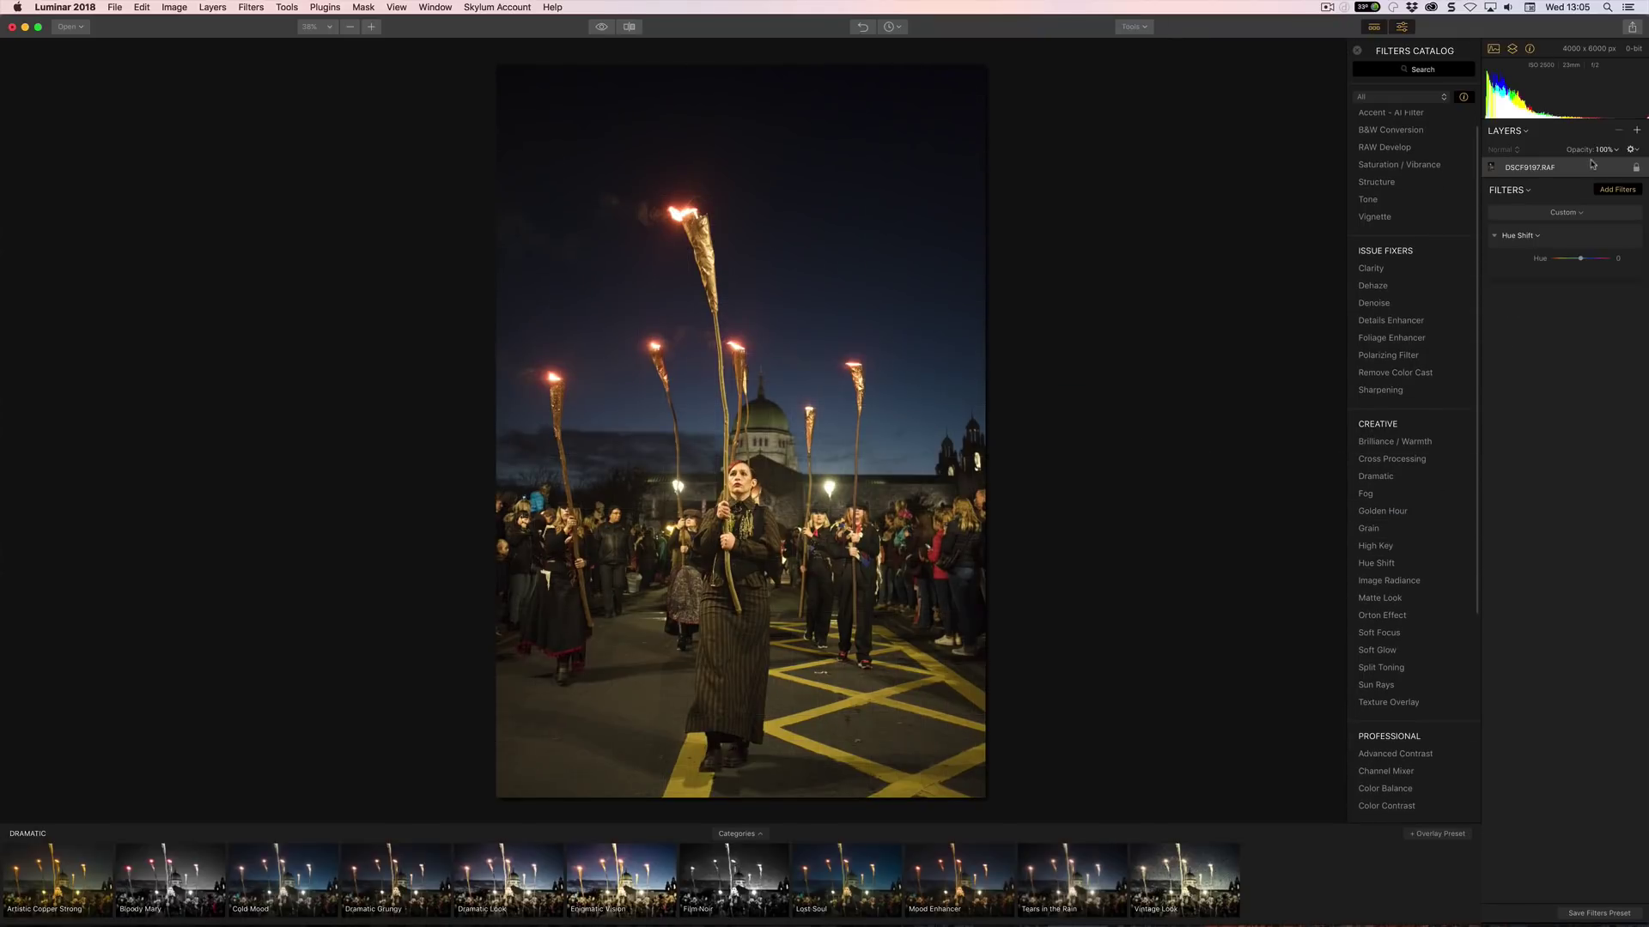
{"action": "mouse_move", "coordinate": [1582, 260]}
{"action": "left_mouse_down"}
{"action": "mouse_move", "coordinate": [1556, 260]}
{"action": "mouse_move", "coordinate": [1615, 257]}
{"action": "mouse_move", "coordinate": [1556, 262]}
{"action": "mouse_move", "coordinate": [1598, 262]}
{"action": "mouse_move", "coordinate": [1573, 260]}
{"action": "left_mouse_up"}
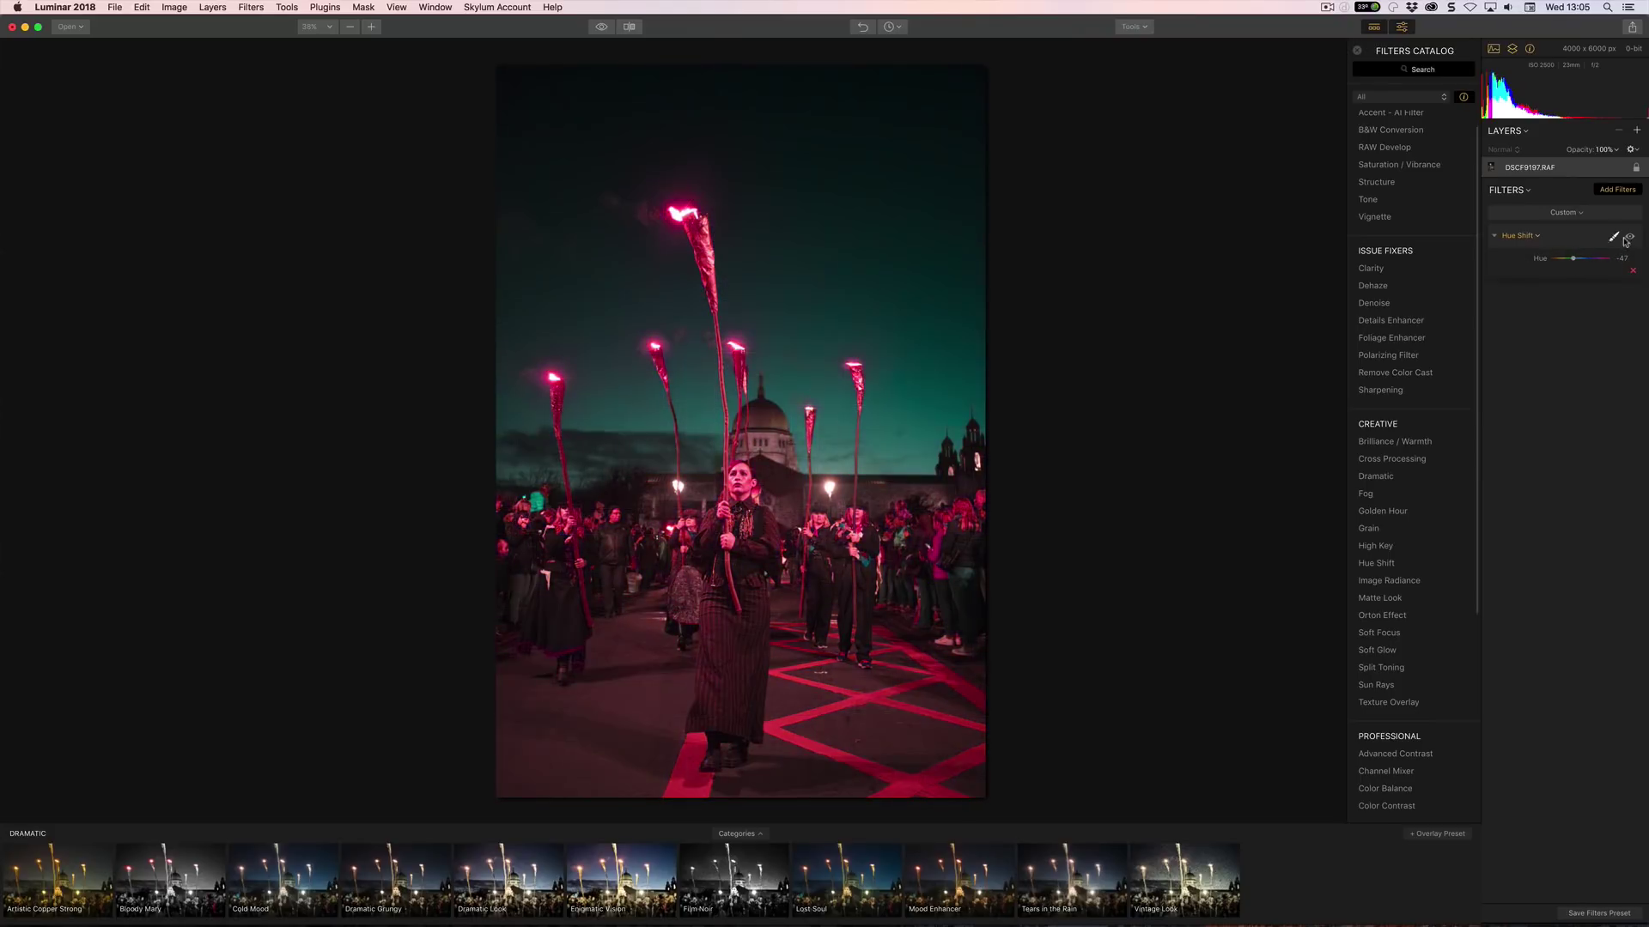
{"action": "left_click", "coordinate": [1531, 236]}
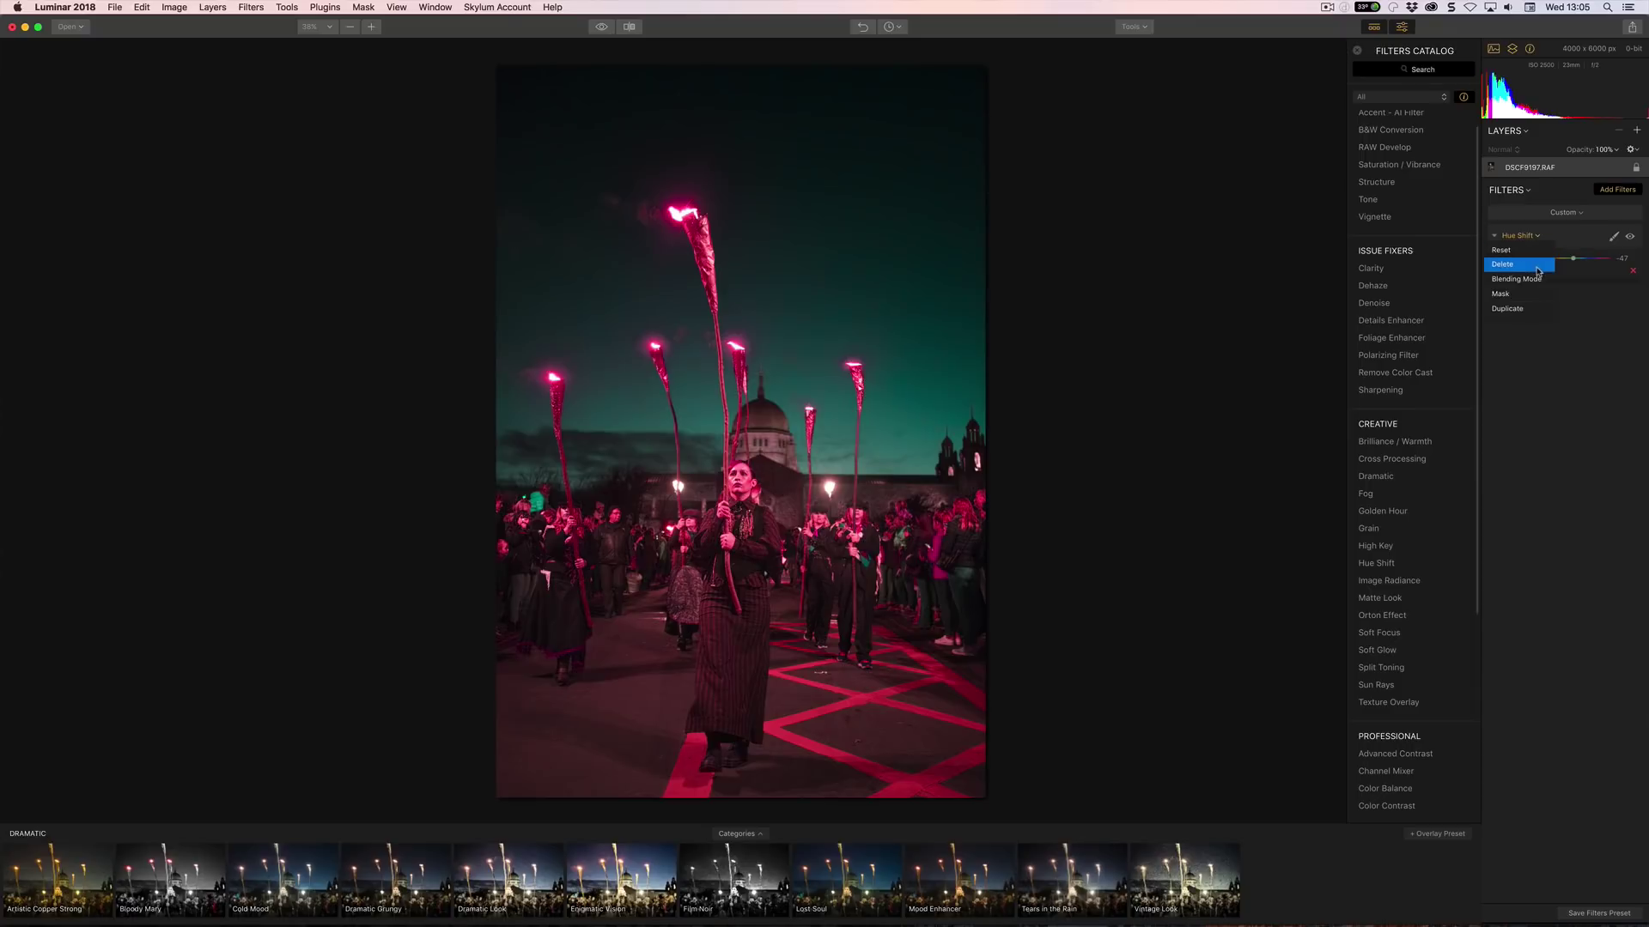
{"action": "left_click", "coordinate": [1540, 268]}
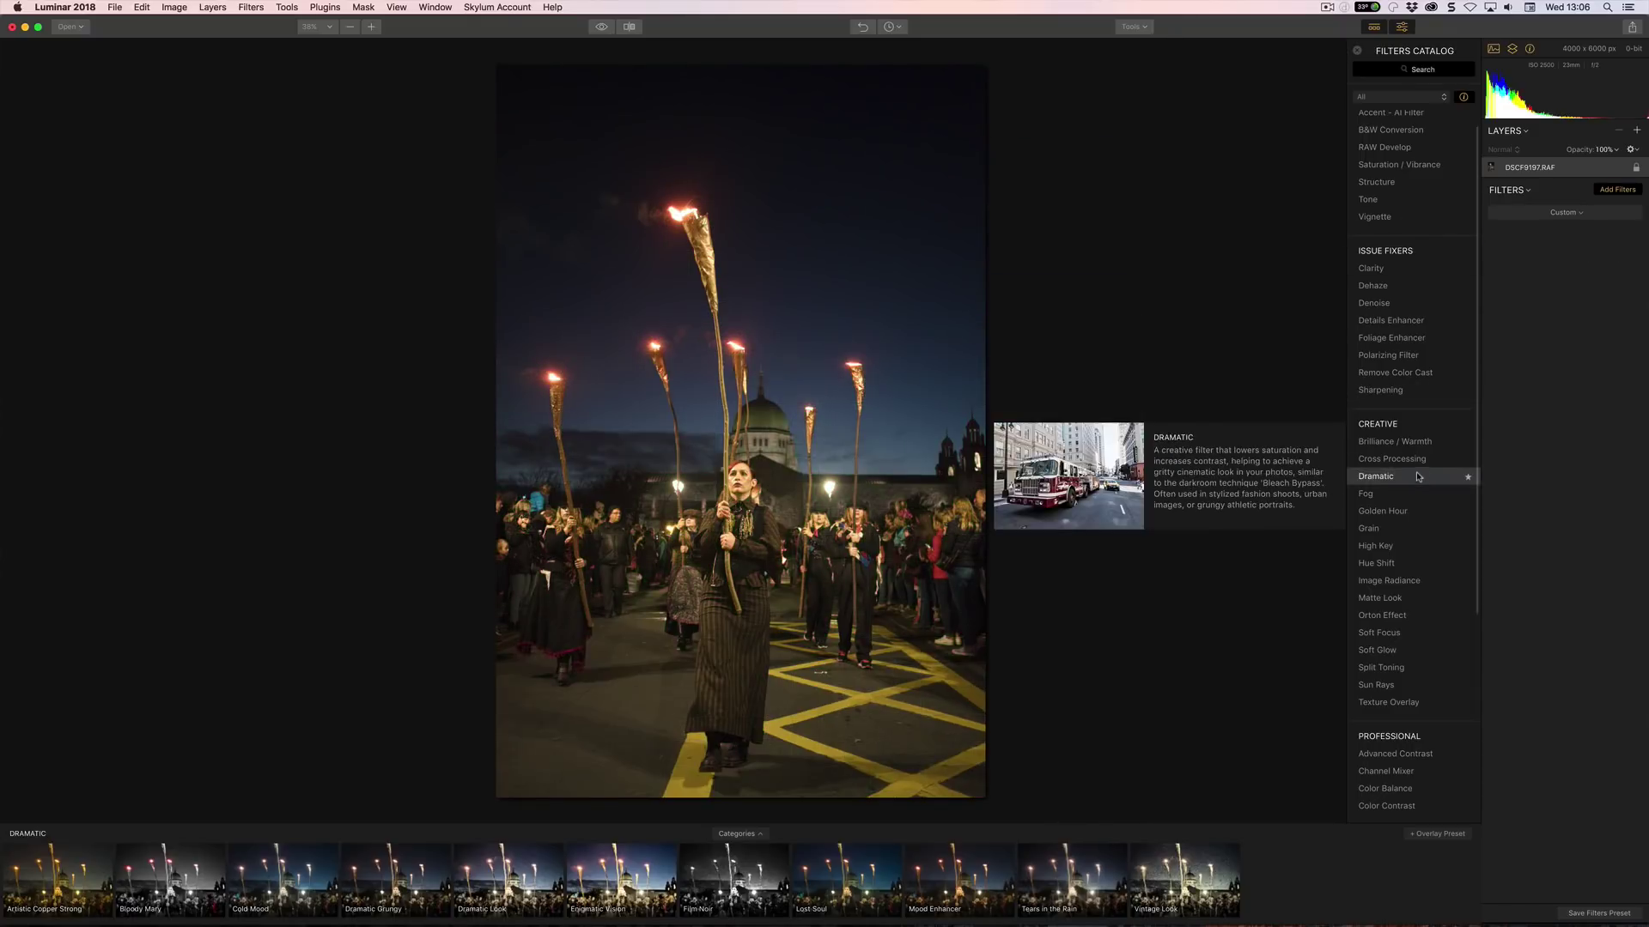
Try a Brilliance / Warmth filter with slightly lowered vividness and warmth, and delete the filter.
{"action": "left_click", "coordinate": [1419, 444]}
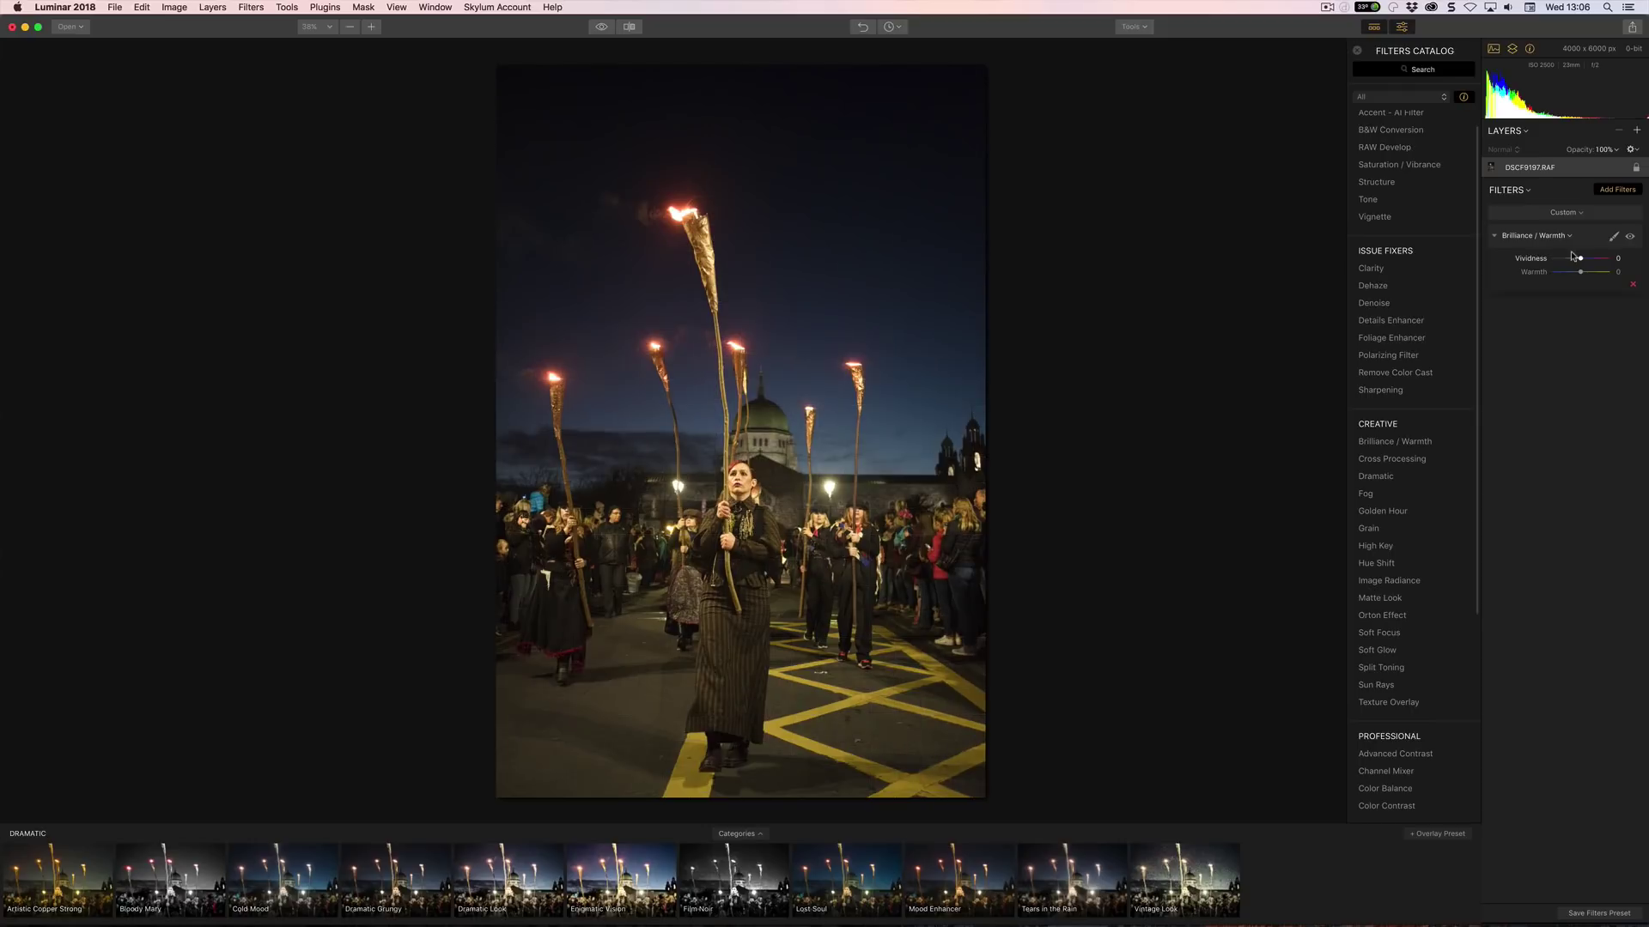
{"action": "mouse_move", "coordinate": [1580, 259]}
{"action": "left_mouse_down"}
{"action": "mouse_move", "coordinate": [1552, 260]}
{"action": "mouse_move", "coordinate": [1596, 259]}
{"action": "mouse_move", "coordinate": [1575, 276]}
{"action": "left_mouse_up"}
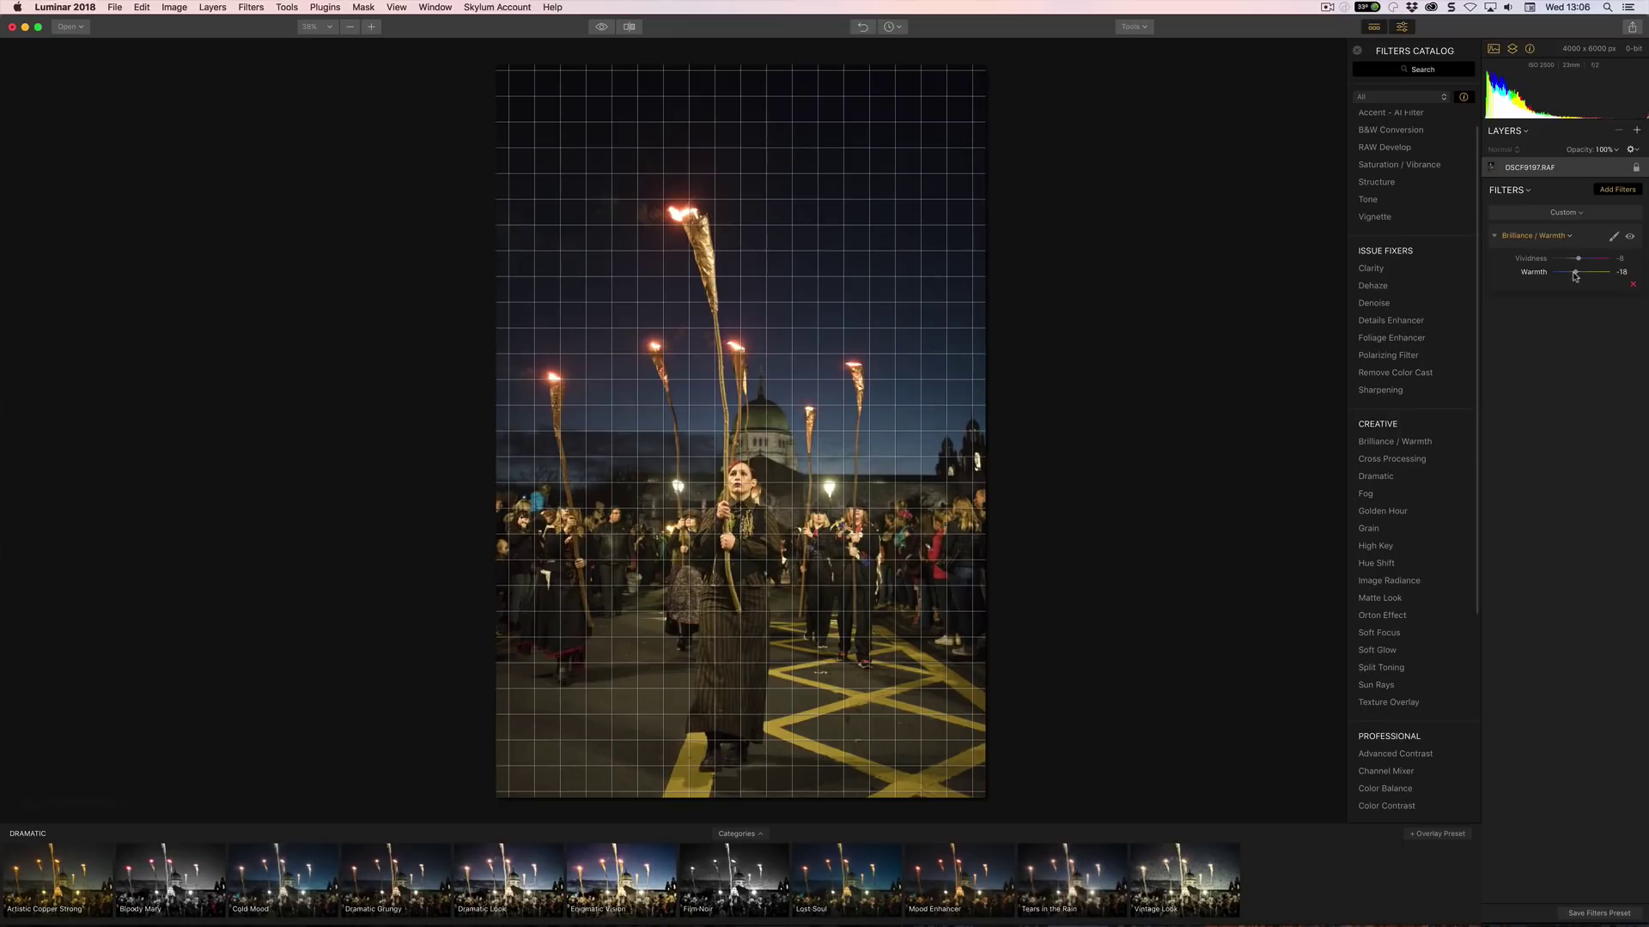
{"action": "right_click", "coordinate": [1533, 271]}
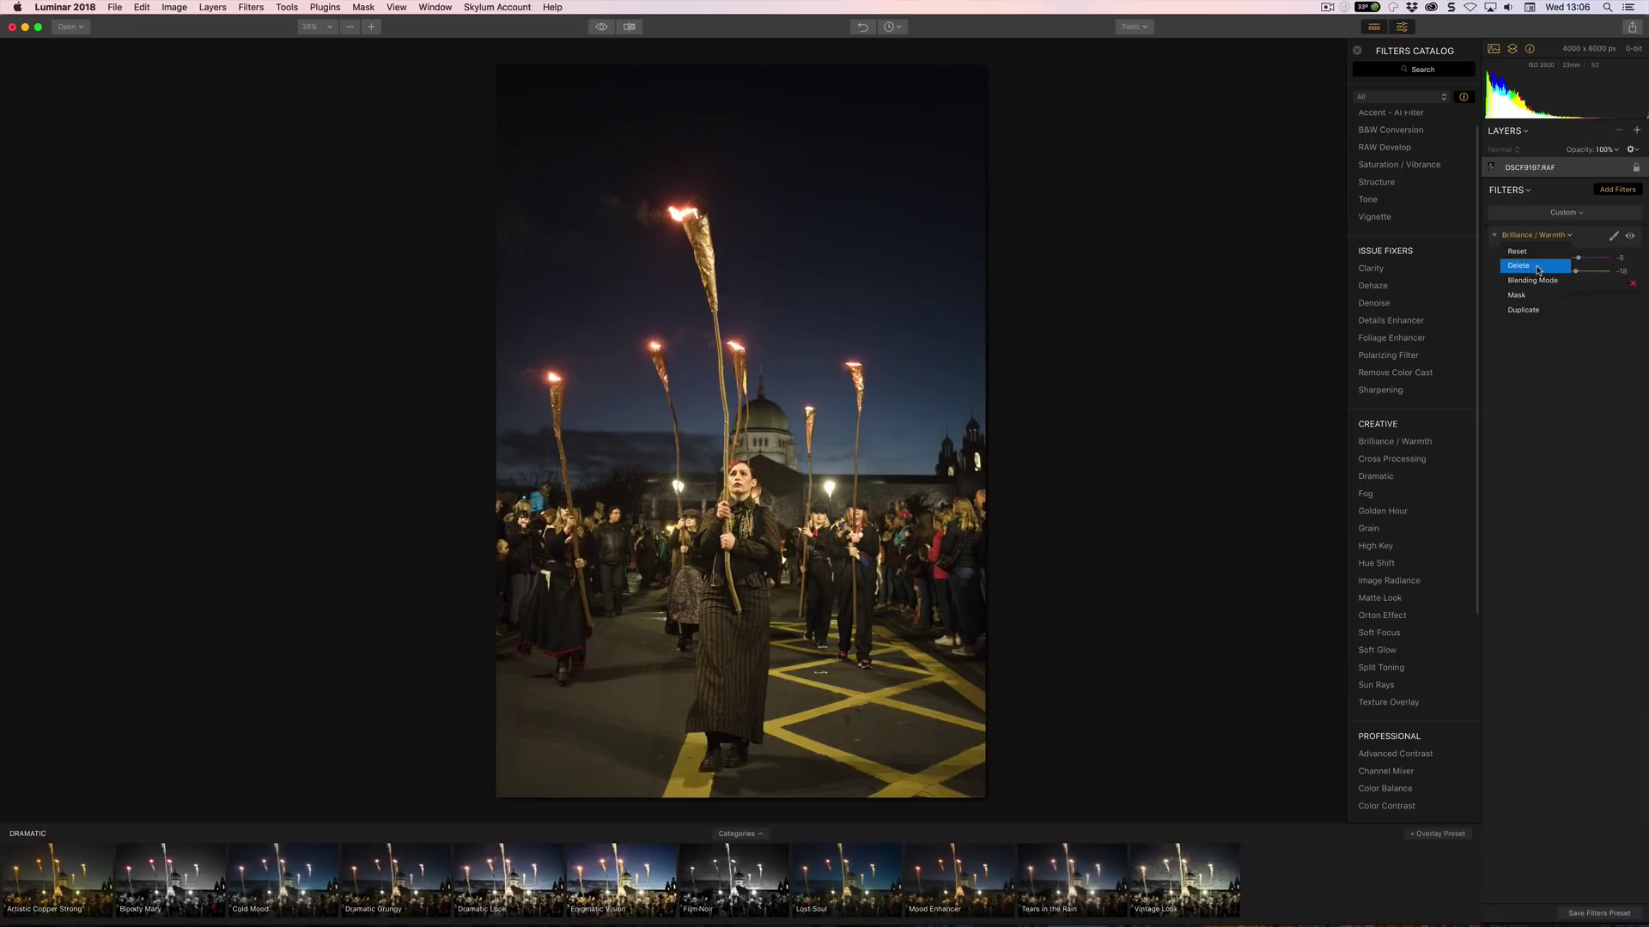
{"action": "left_click", "coordinate": [1538, 268]}
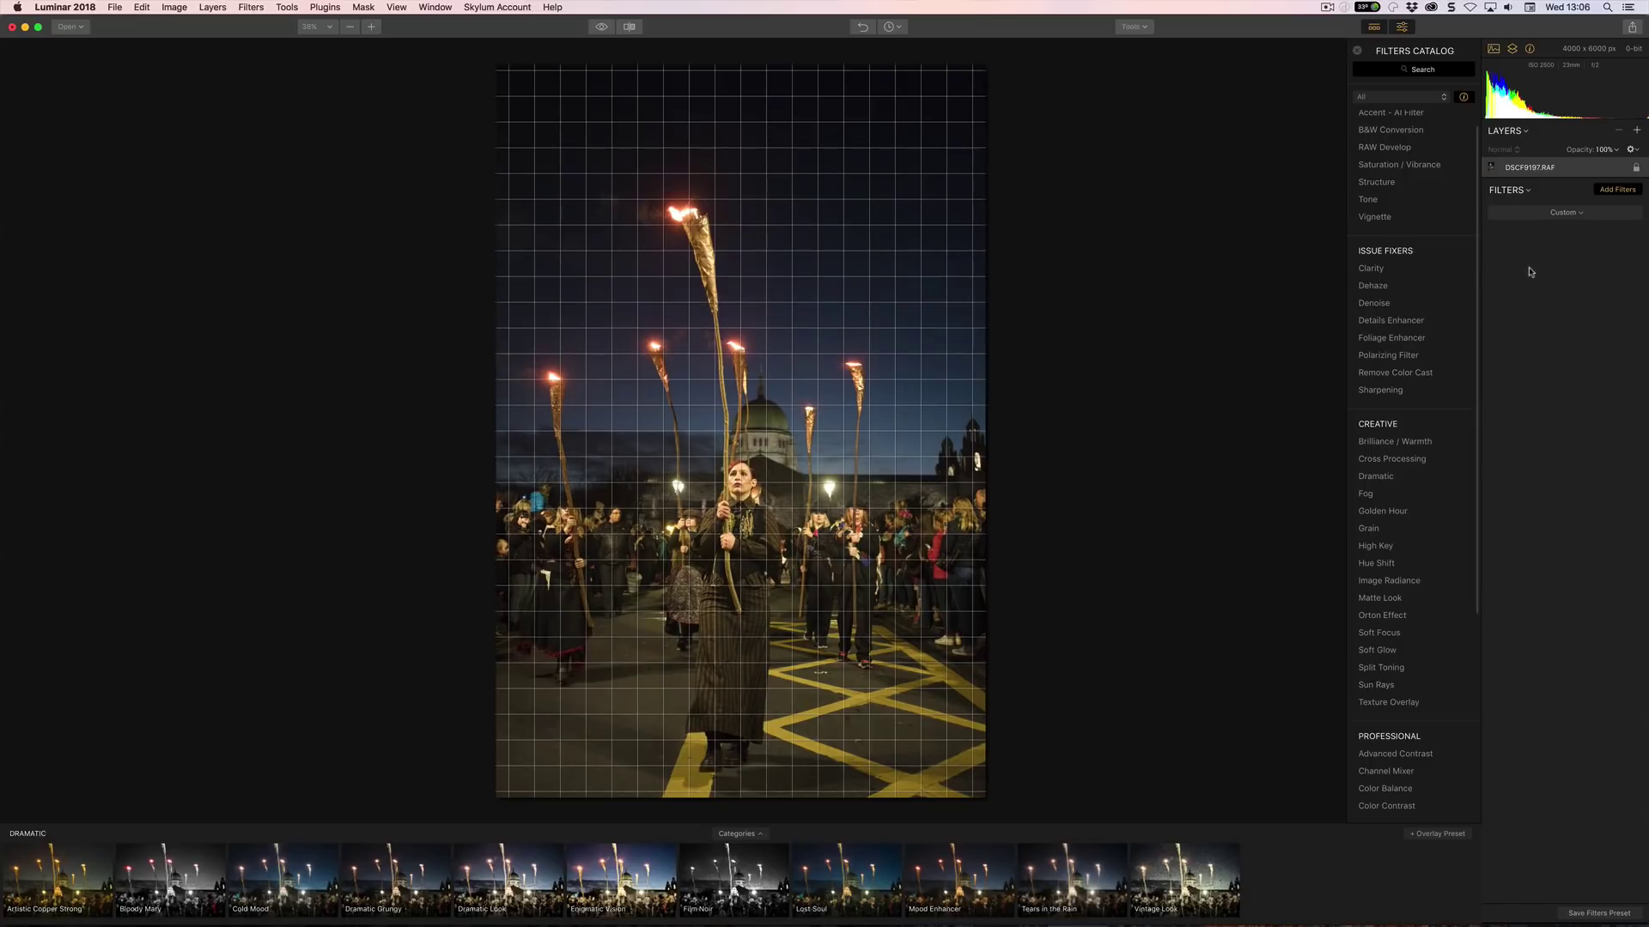
Add the RAW Develop filter and set its transform to vertical -10, horizontal -8, rotate -21, aspect 21 and scale -19.
{"action": "mouse_move", "coordinate": [1383, 151]}
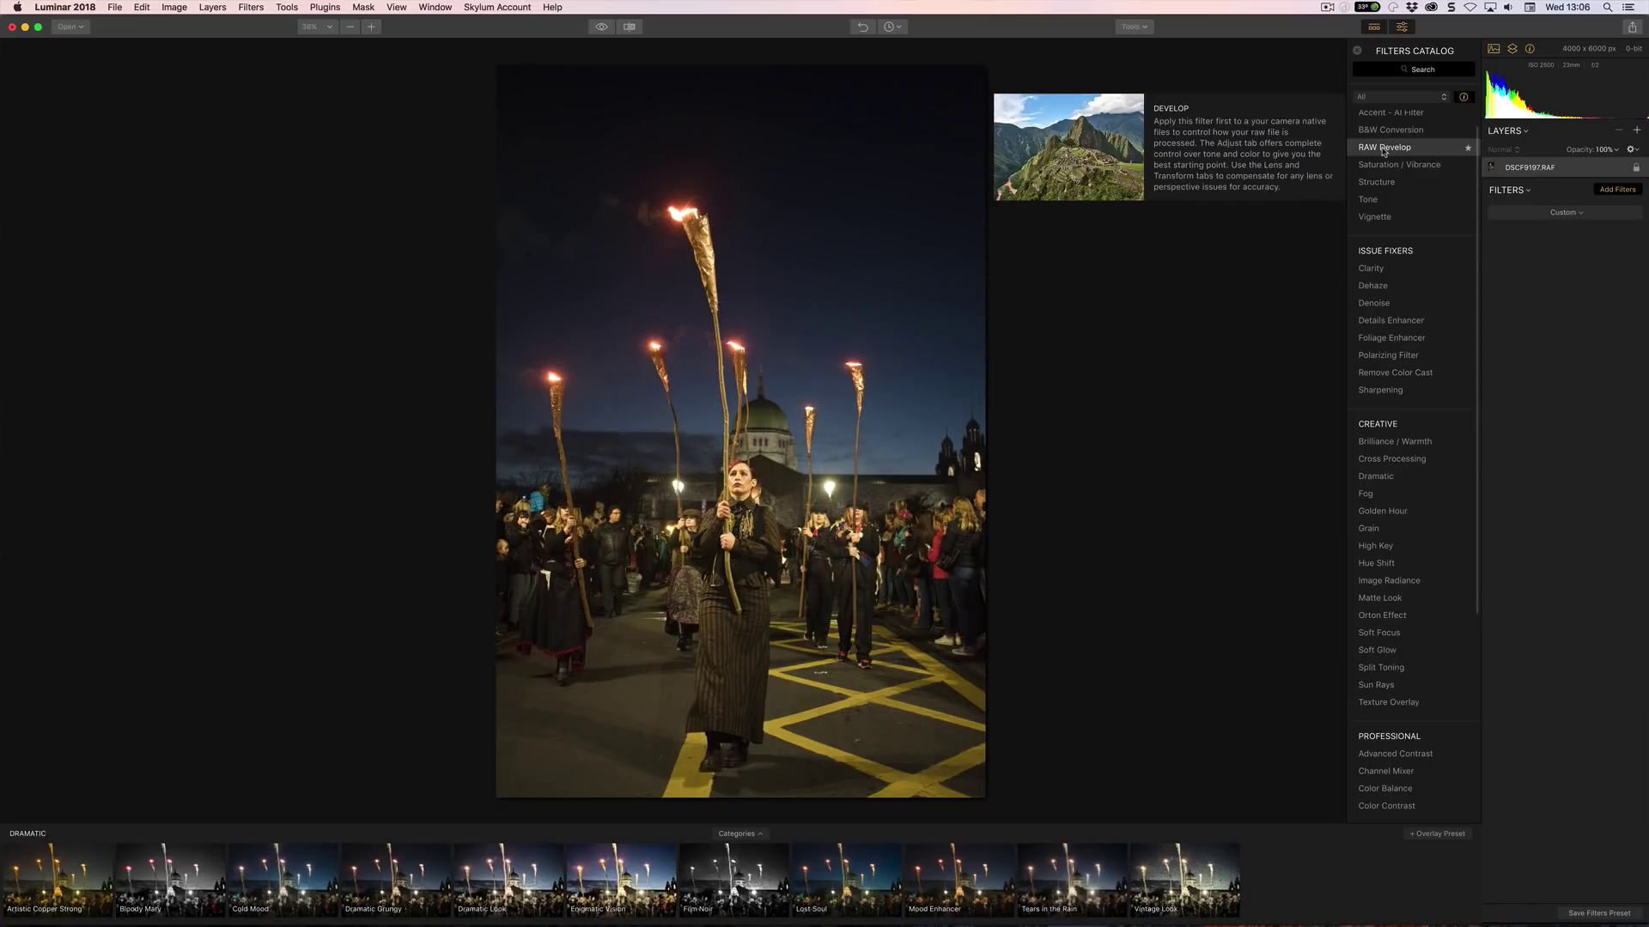
{"action": "left_click", "coordinate": [1383, 150]}
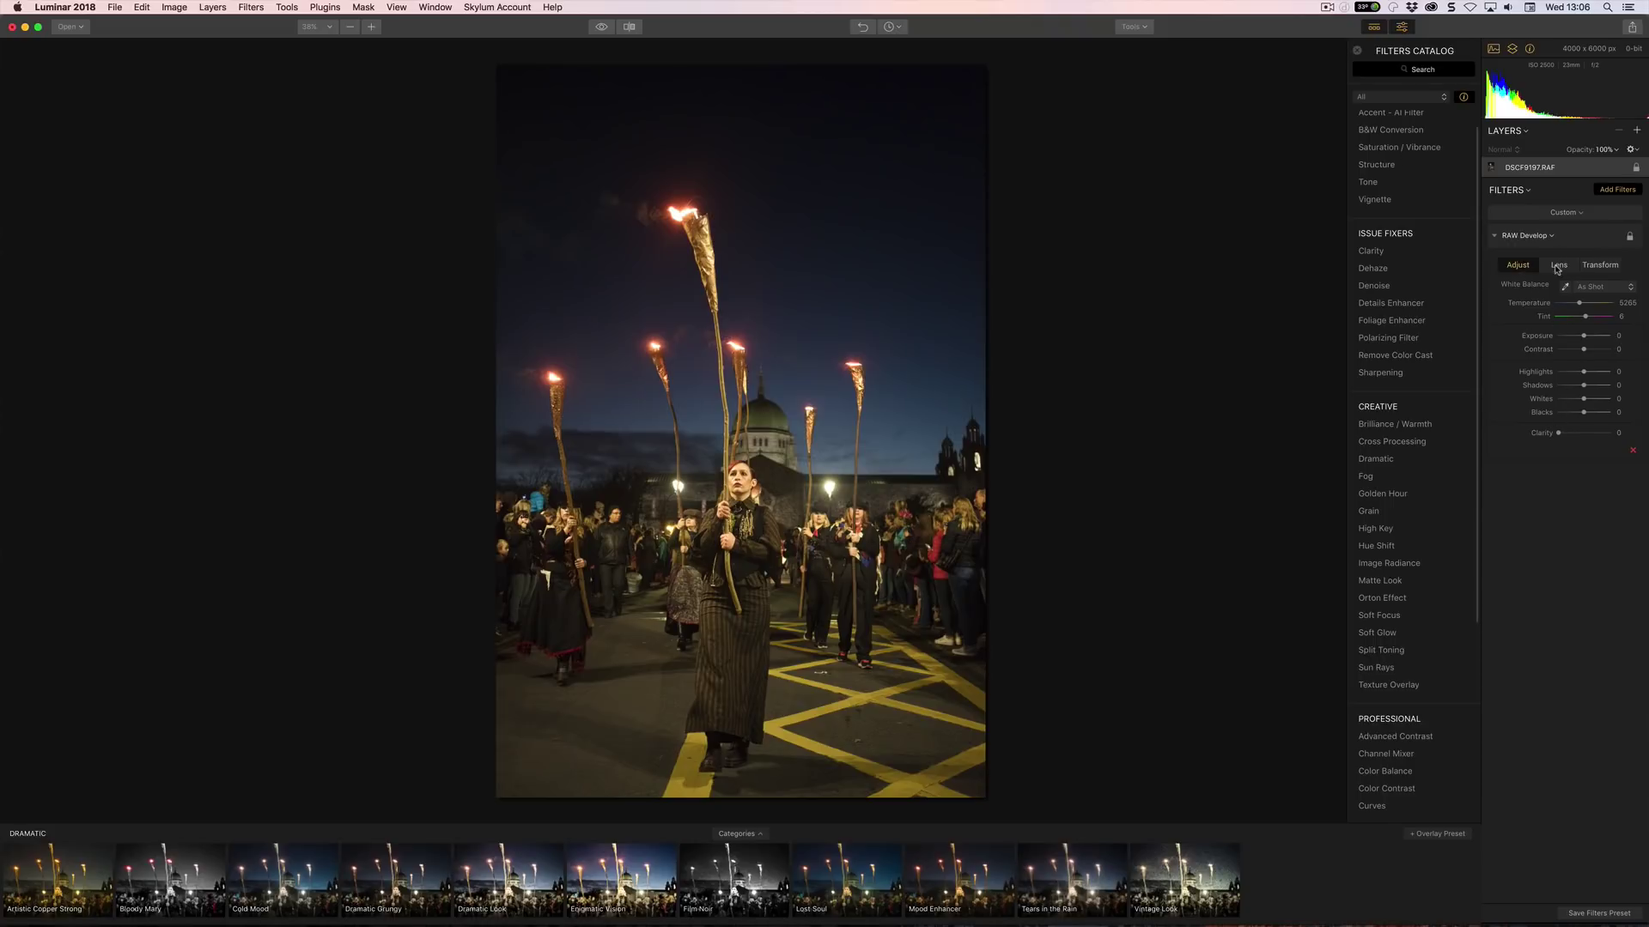
{"action": "left_click", "coordinate": [1557, 265]}
{"action": "left_click", "coordinate": [1594, 266]}
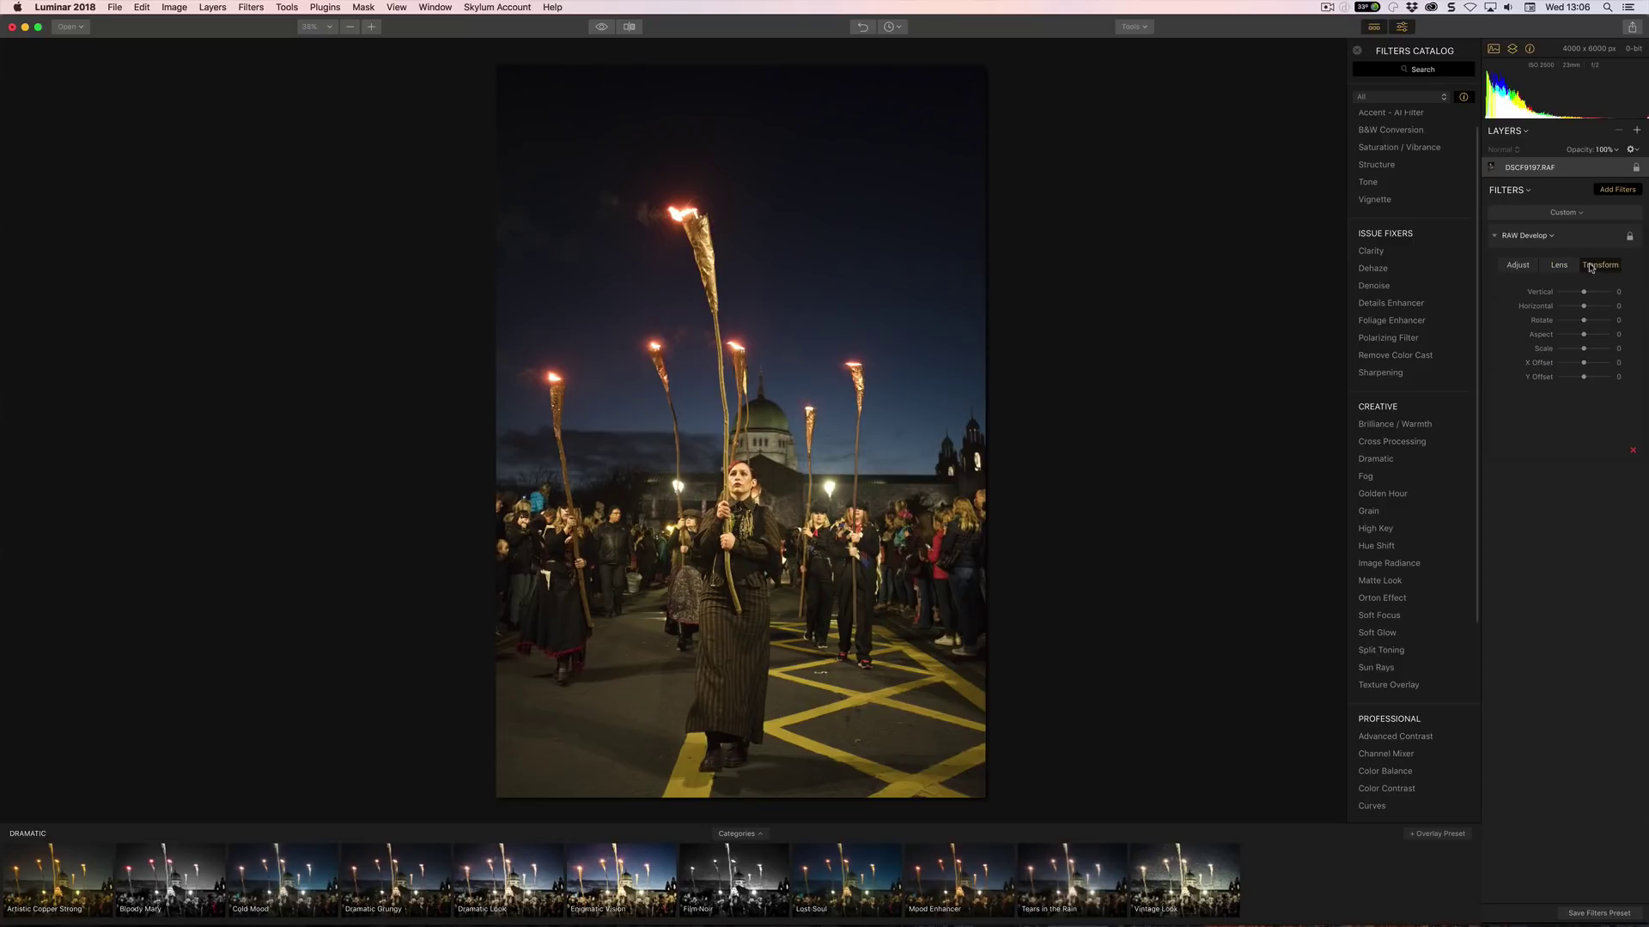
{"action": "left_click_drag", "start_coordinate": [1582, 292], "coordinate": [1581, 307]}
{"action": "left_click_drag", "start_coordinate": [1582, 321], "coordinate": [1579, 349]}
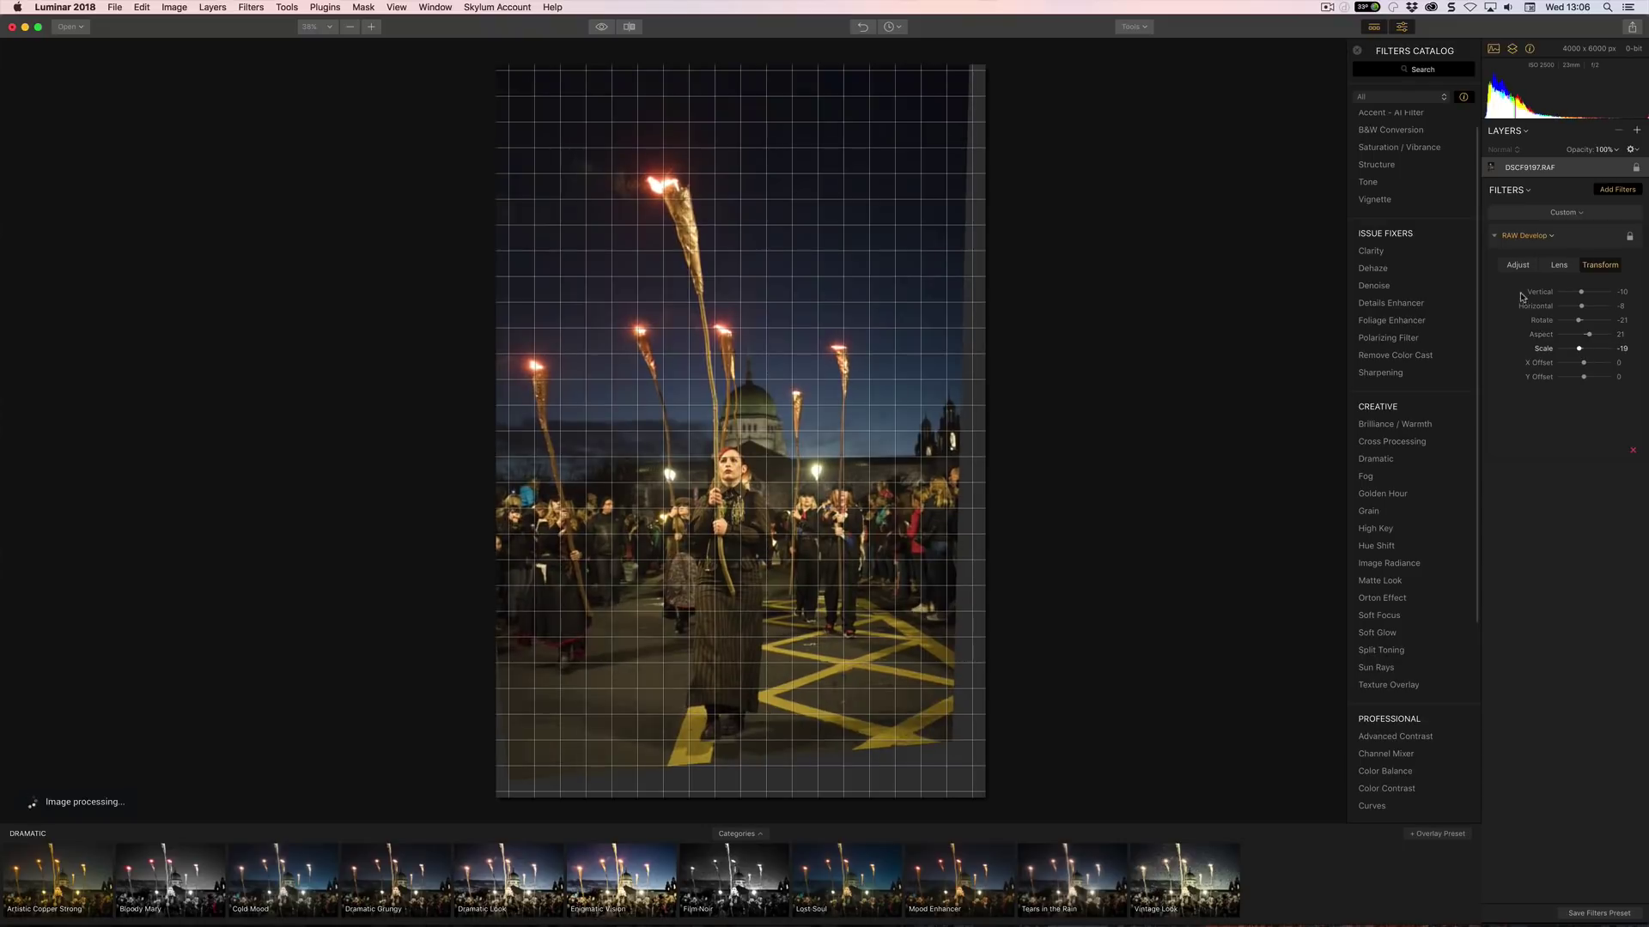
Reset the RAW Develop transform's vertical, horizontal, rotate, aspect and scale values to 0.
{"action": "double_click", "coordinate": [1540, 292]}
{"action": "double_click", "coordinate": [1536, 307]}
{"action": "double_click", "coordinate": [1541, 320]}
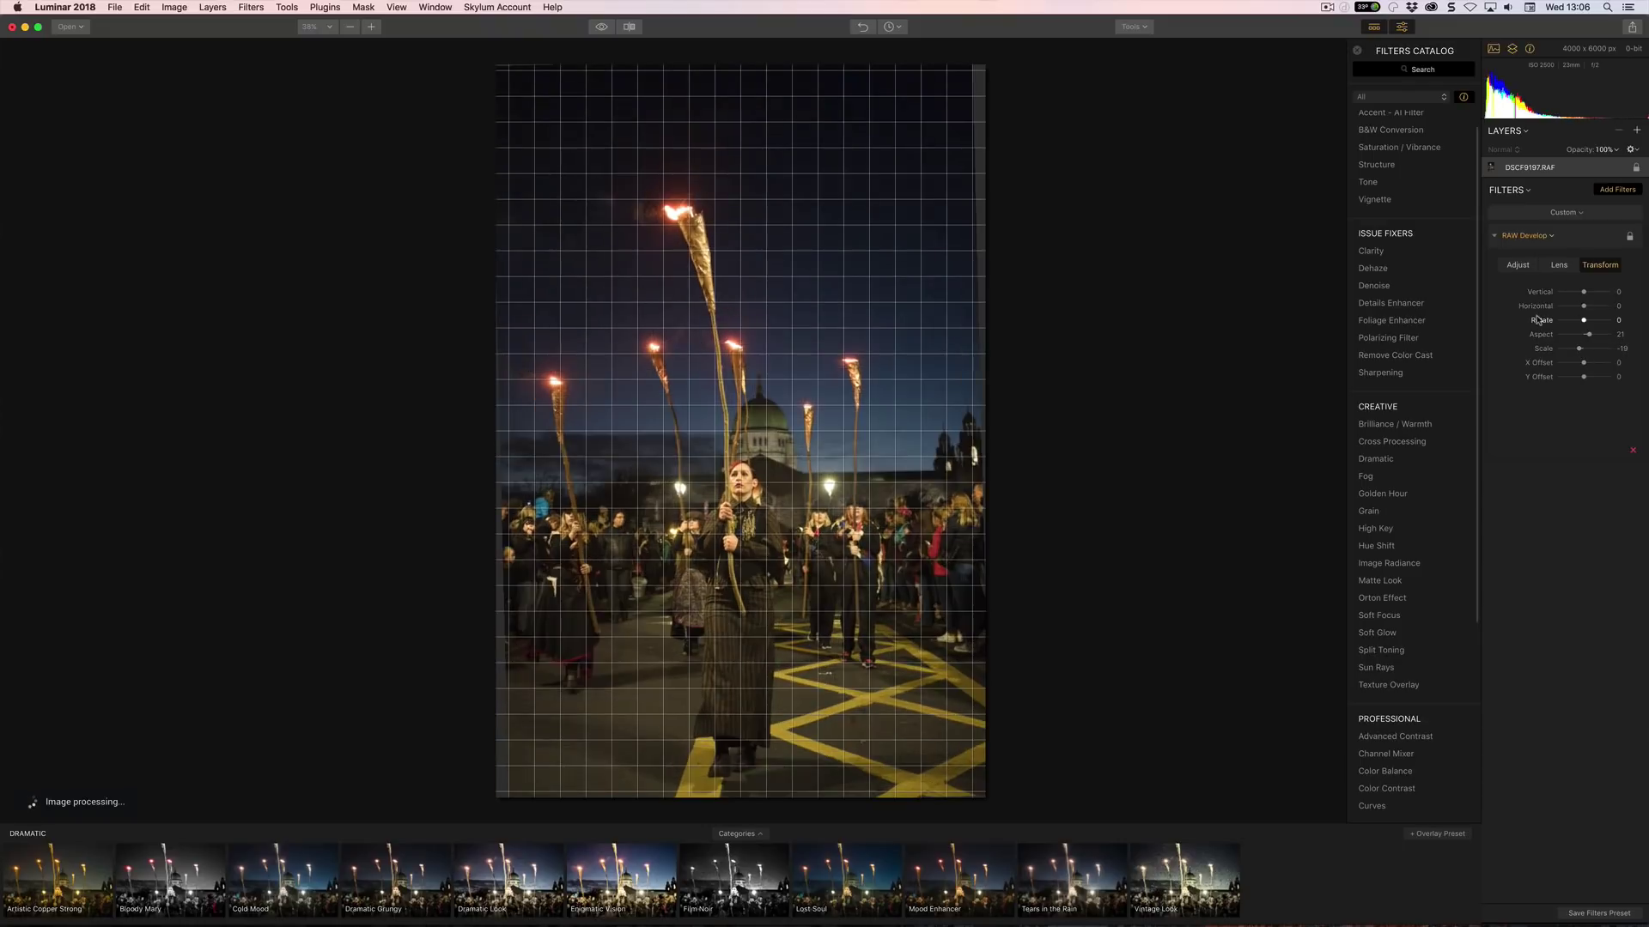
{"action": "double_click", "coordinate": [1540, 335]}
{"action": "double_click", "coordinate": [1542, 349]}
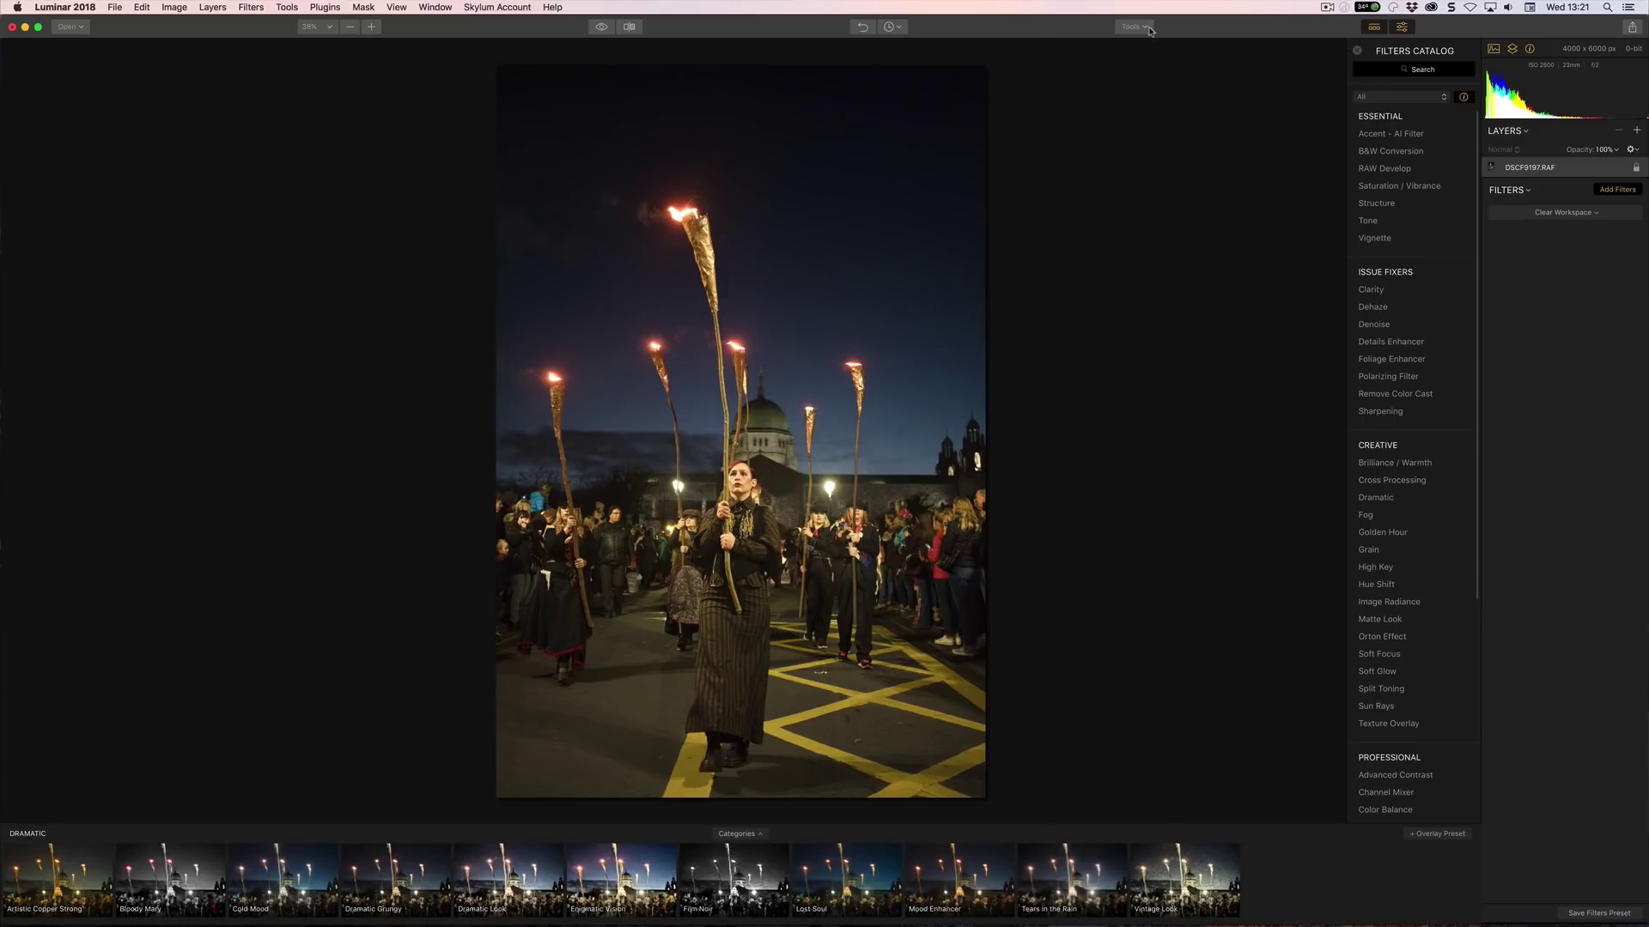
{"action": "left_click", "coordinate": [1146, 32]}
{"action": "left_click", "coordinate": [1228, 231]}
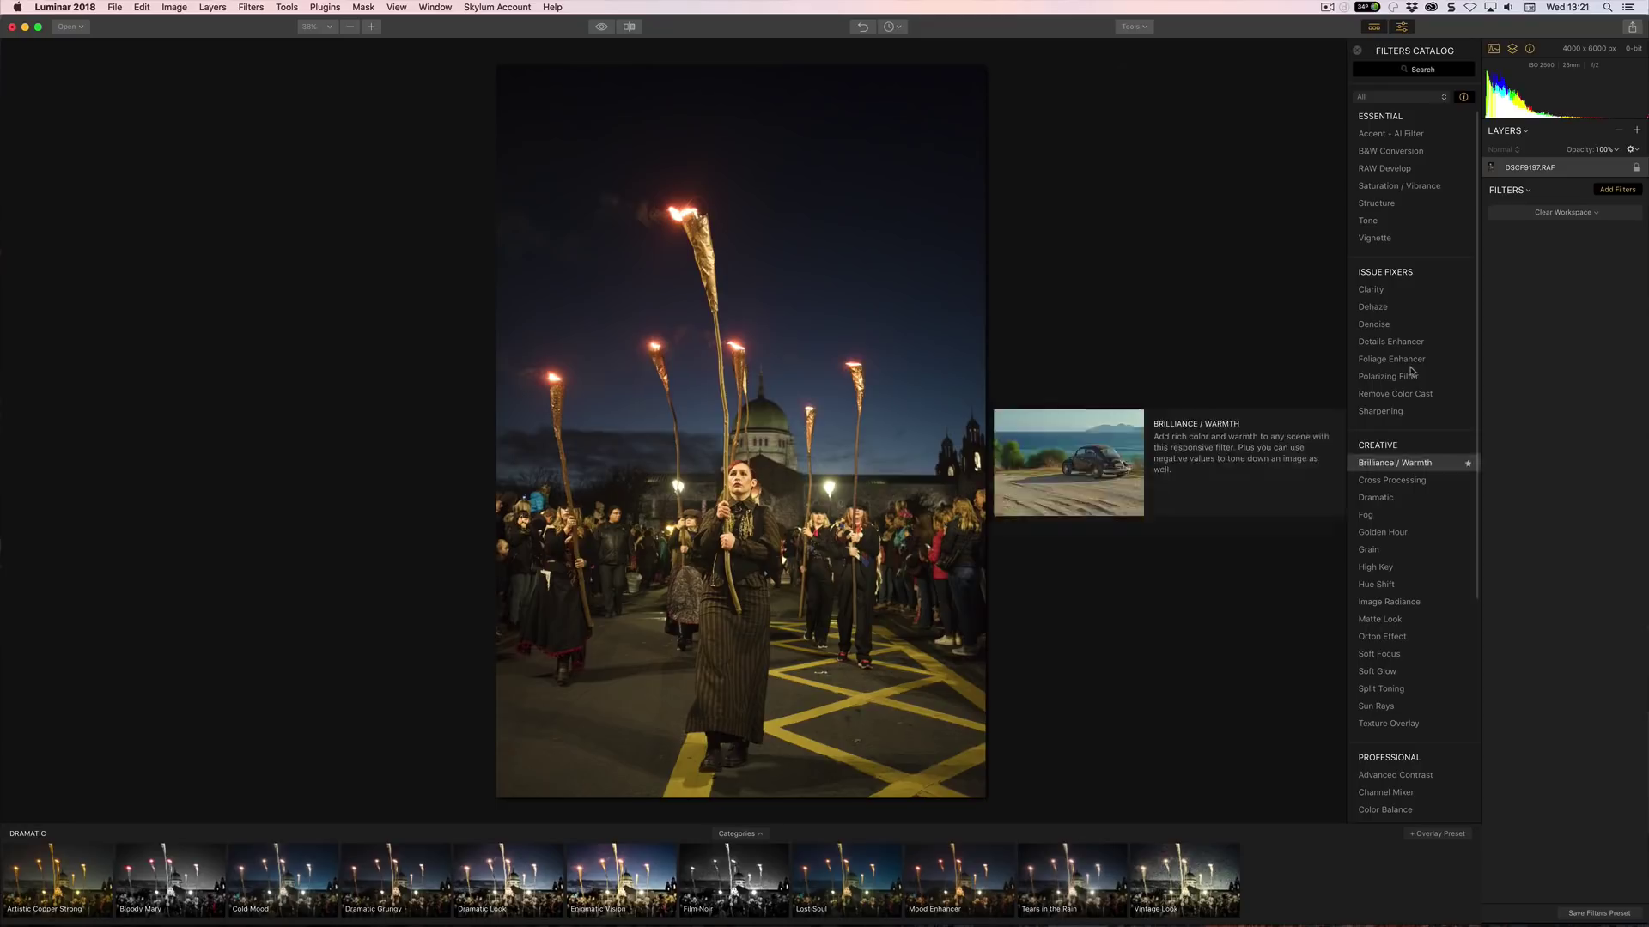
Add the Denoise filter and set its luminosity to 20, color to 36 and boost to 54.
{"action": "left_click", "coordinate": [1414, 330]}
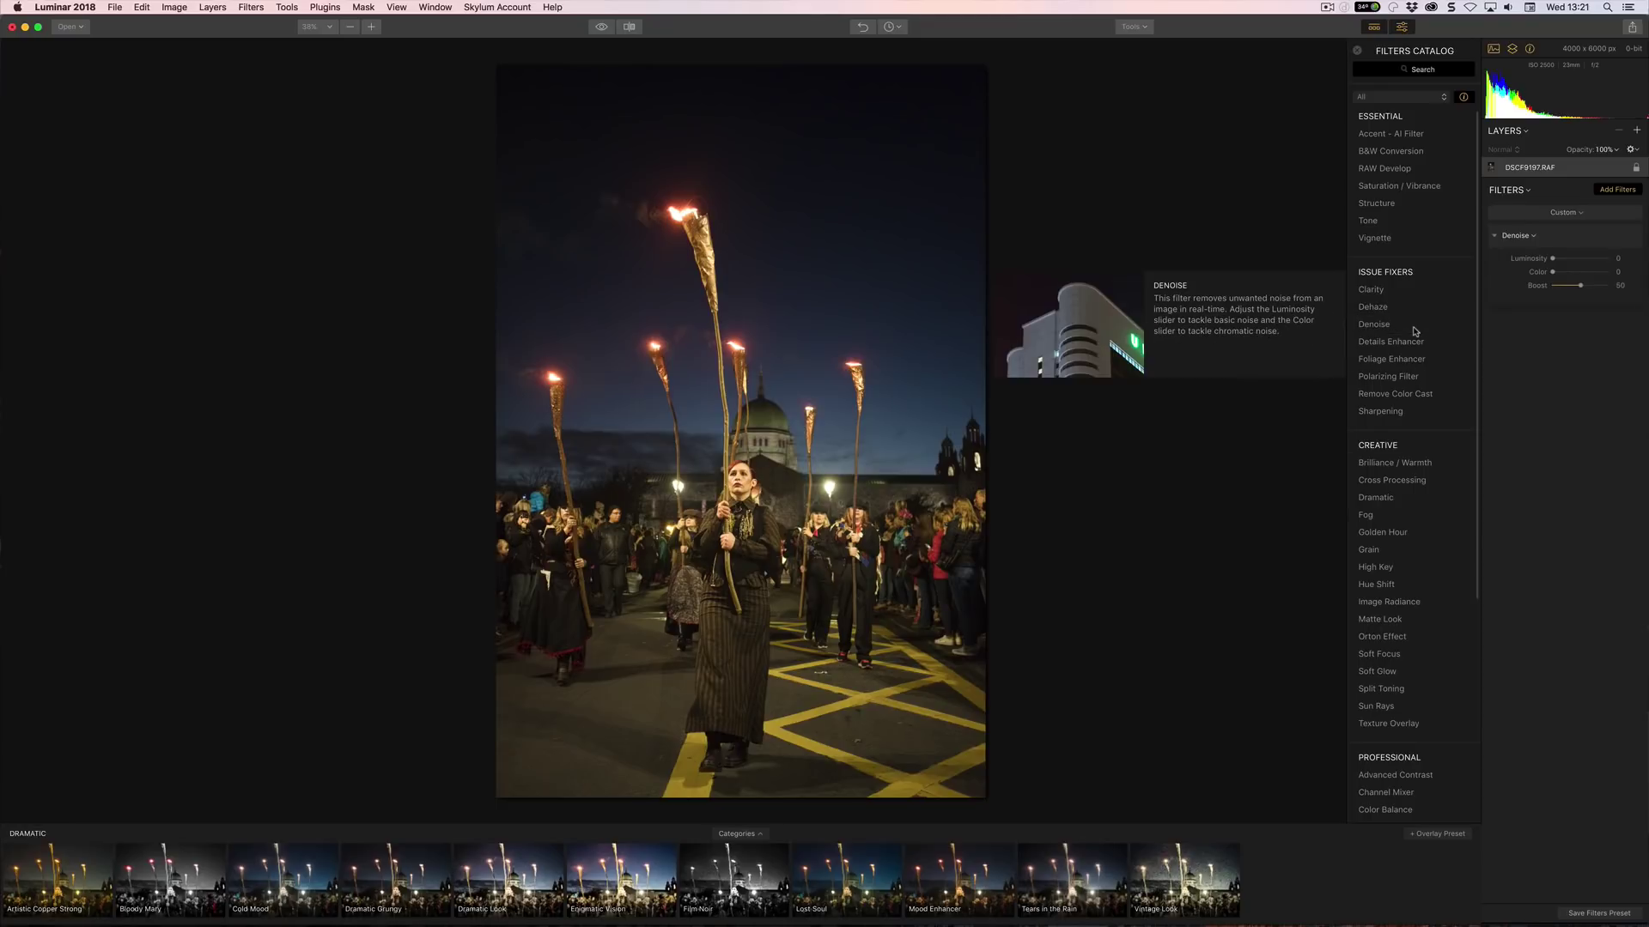
{"action": "left_click_drag", "start_coordinate": [1552, 259], "coordinate": [1585, 289]}
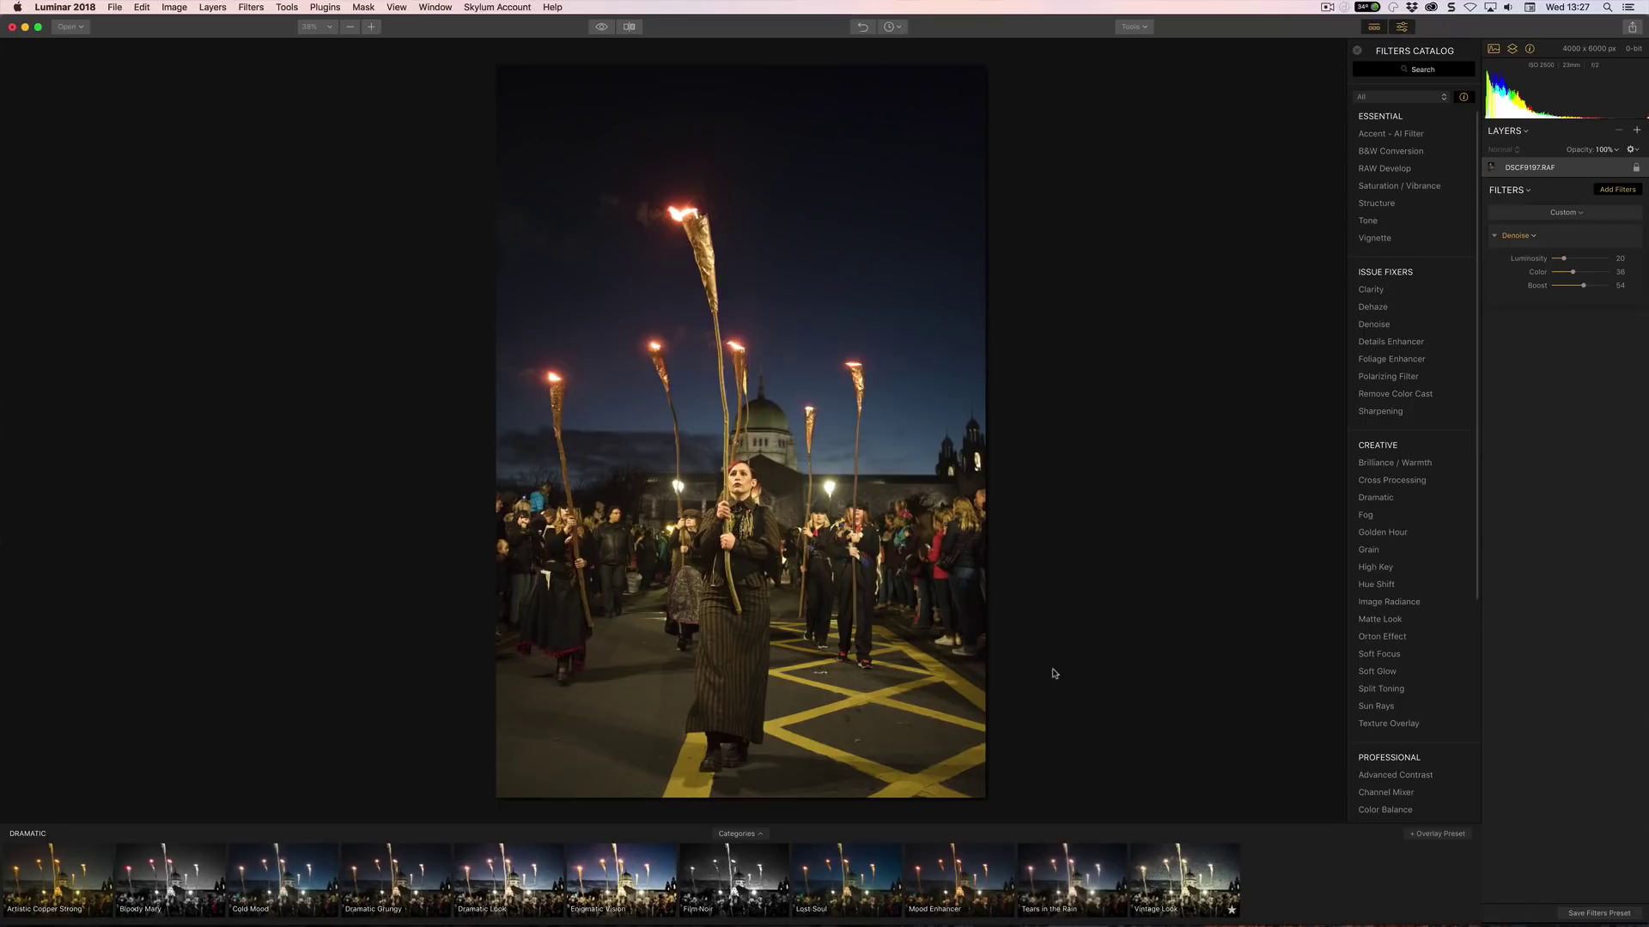
Look over the available preset categories and close the overview without choosing one.
{"action": "mouse_move", "coordinate": [725, 870]}
{"action": "left_click", "coordinate": [733, 834]}
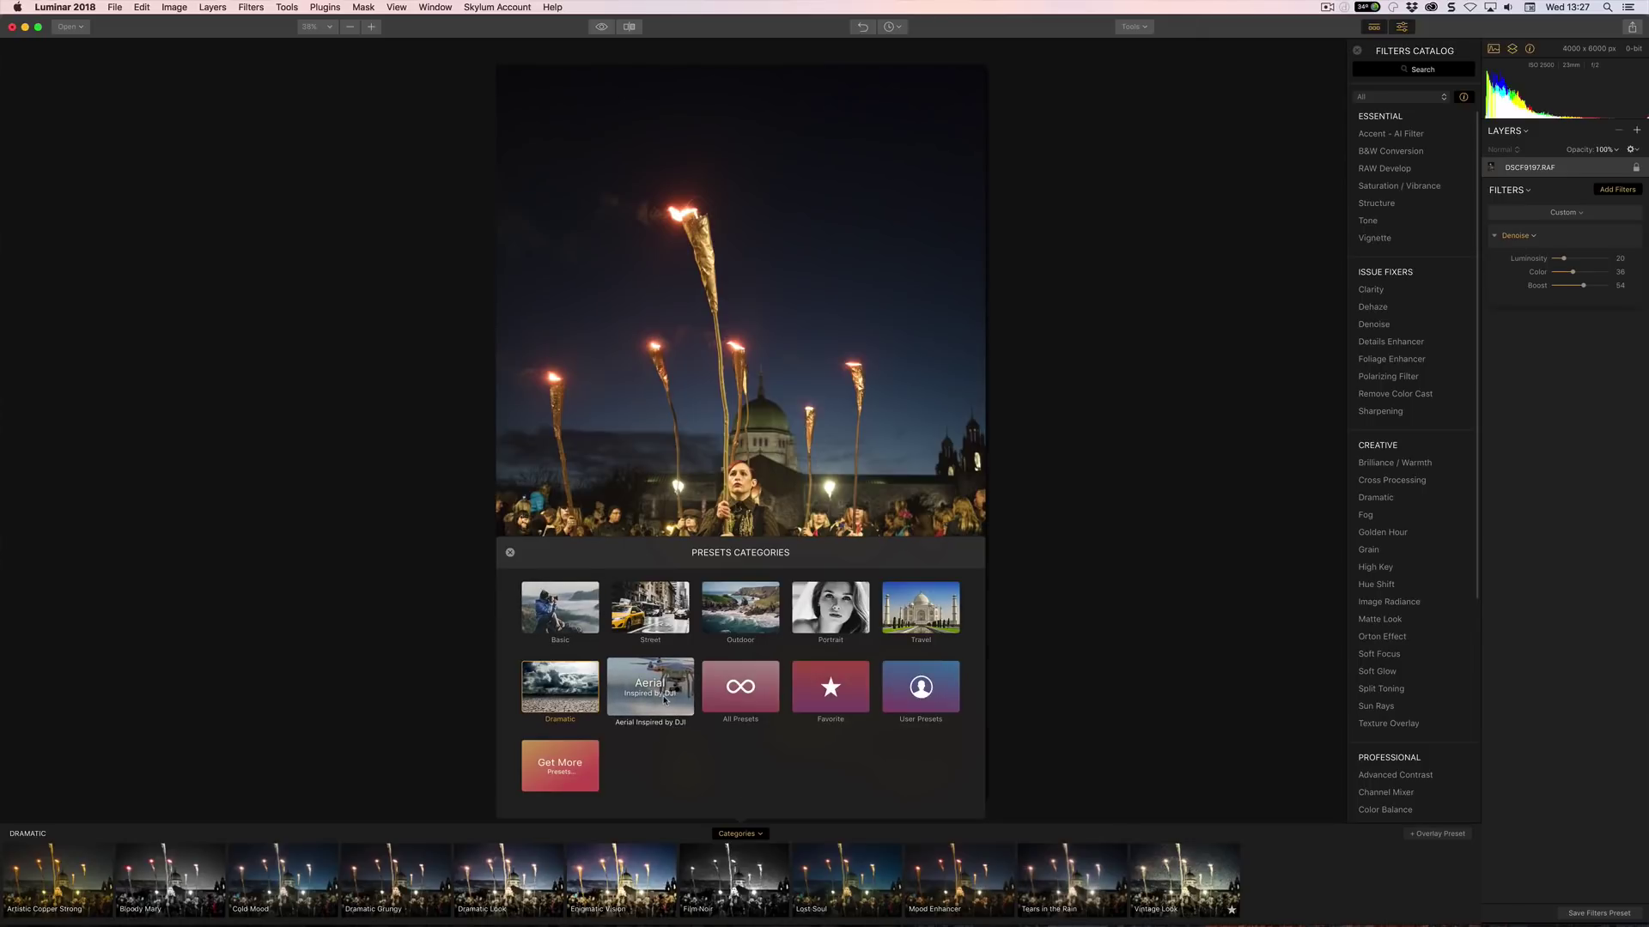
{"action": "left_click", "coordinate": [742, 837]}
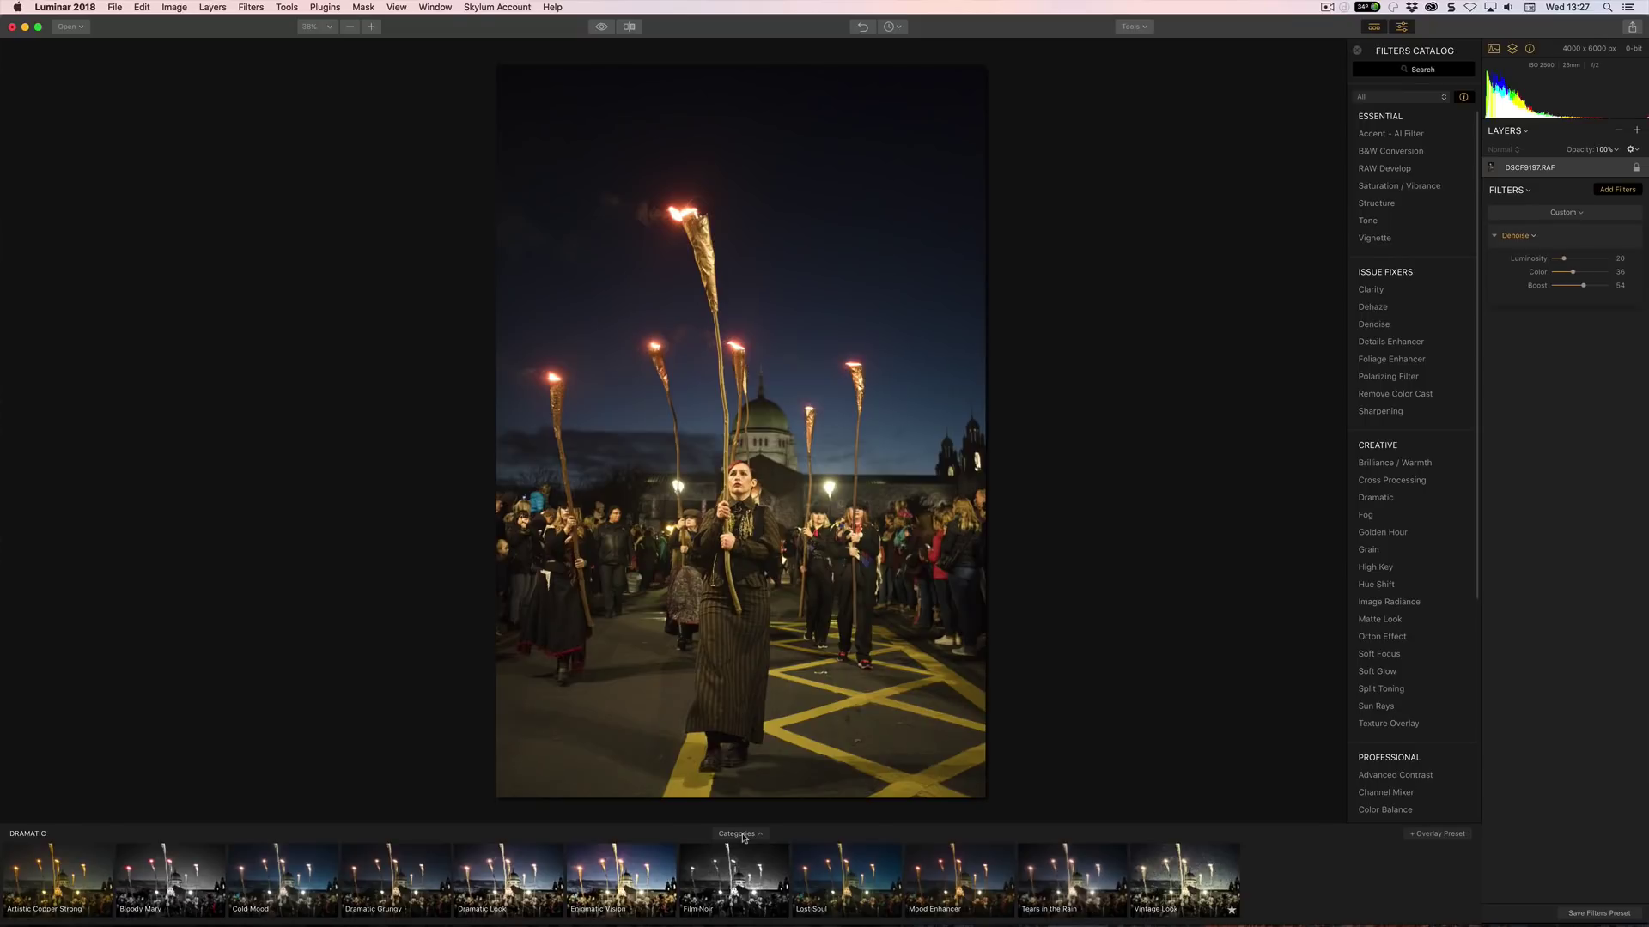